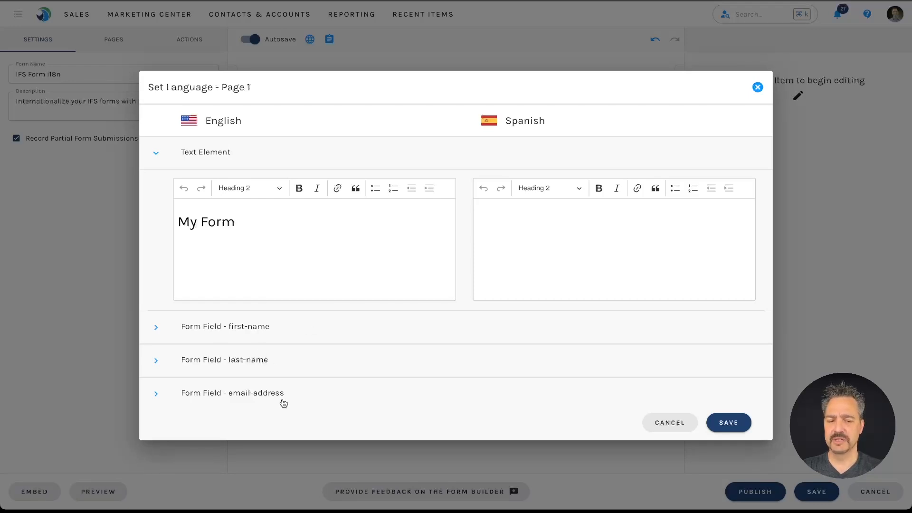
Step: Close the open translation dialog and add Spanish as a new language for the form
{"action": "left_click", "coordinate": [665, 426]}
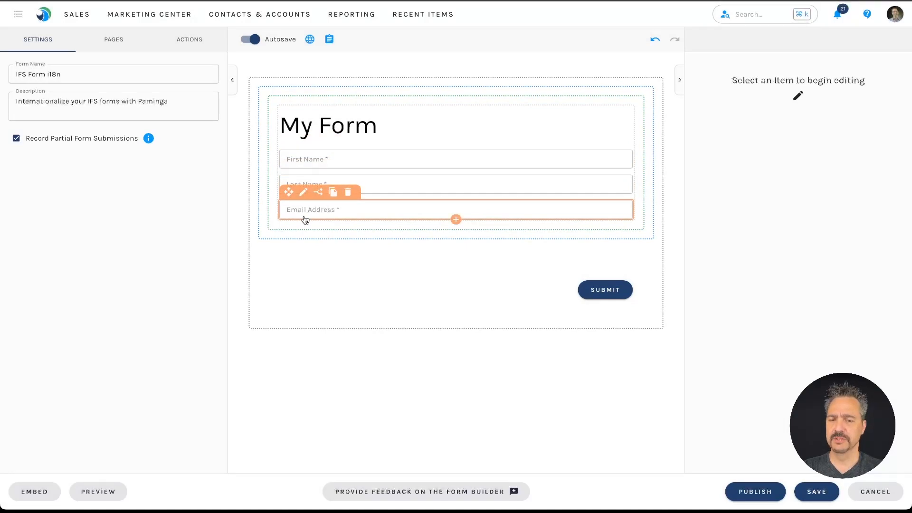
{"action": "left_click", "coordinate": [310, 40]}
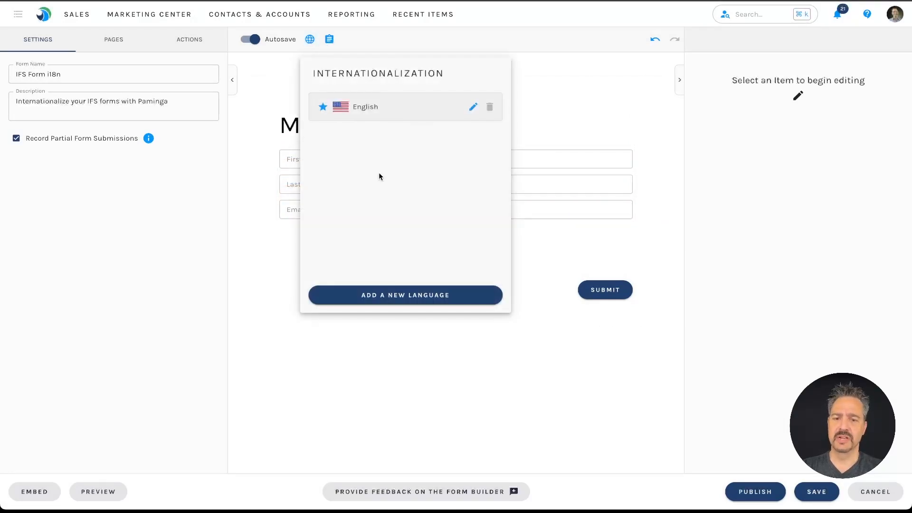
{"action": "left_click", "coordinate": [426, 296]}
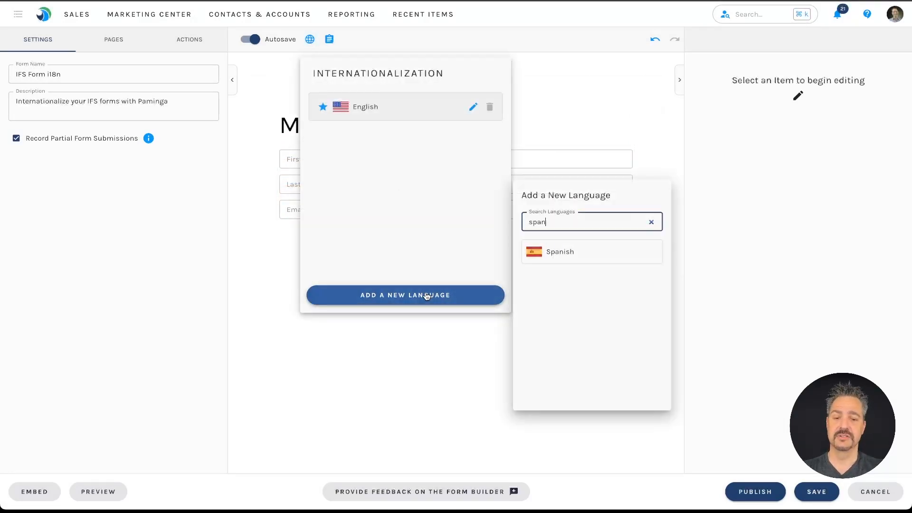
{"action": "left_click", "coordinate": [579, 252]}
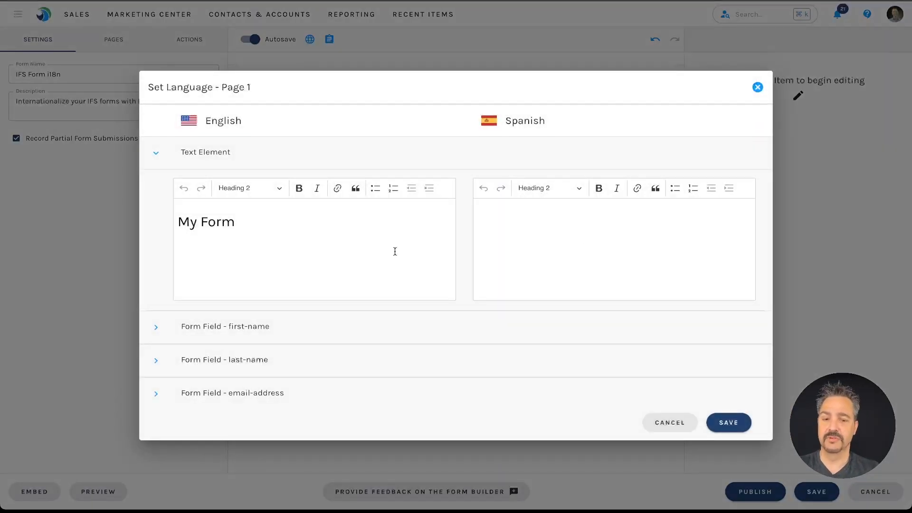
Step: Enter "Mi Forma" as the Spanish translation of the "My Form" heading
{"action": "left_click", "coordinate": [556, 242]}
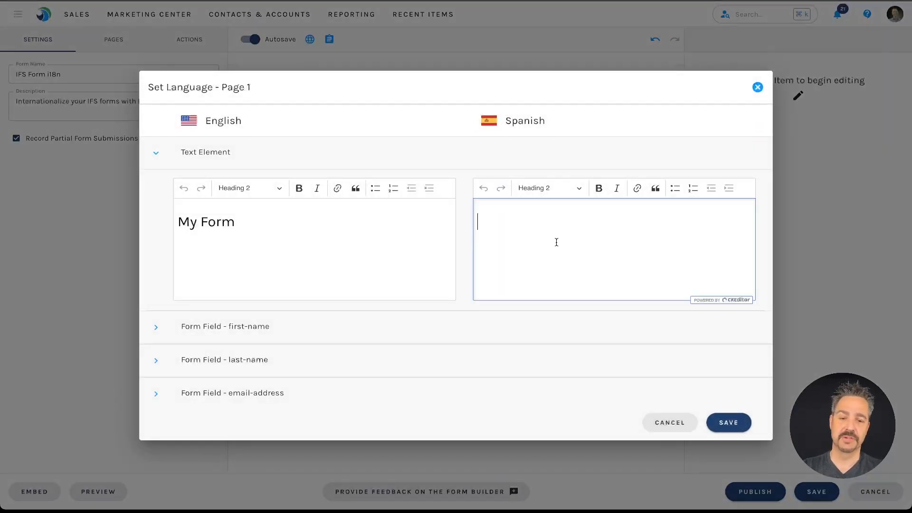
{"action": "type", "text": "Mi "}
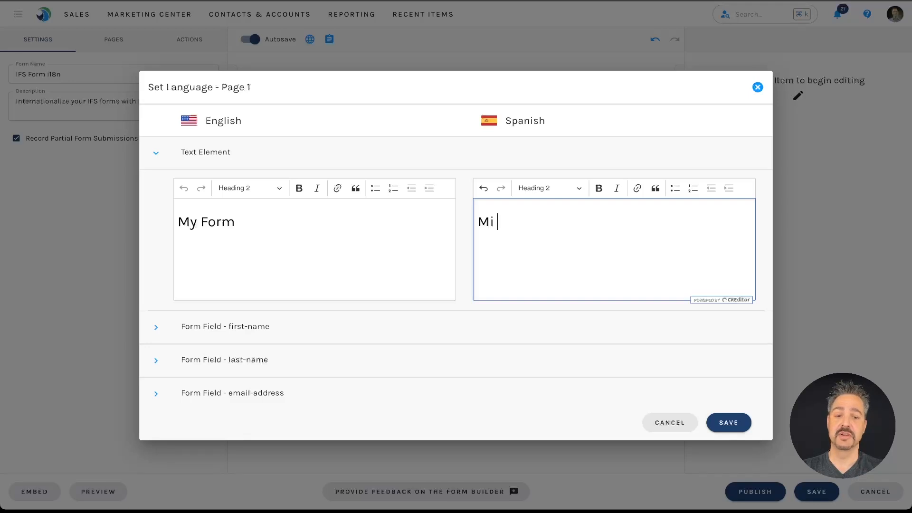
{"action": "type", "text": "Forma"}
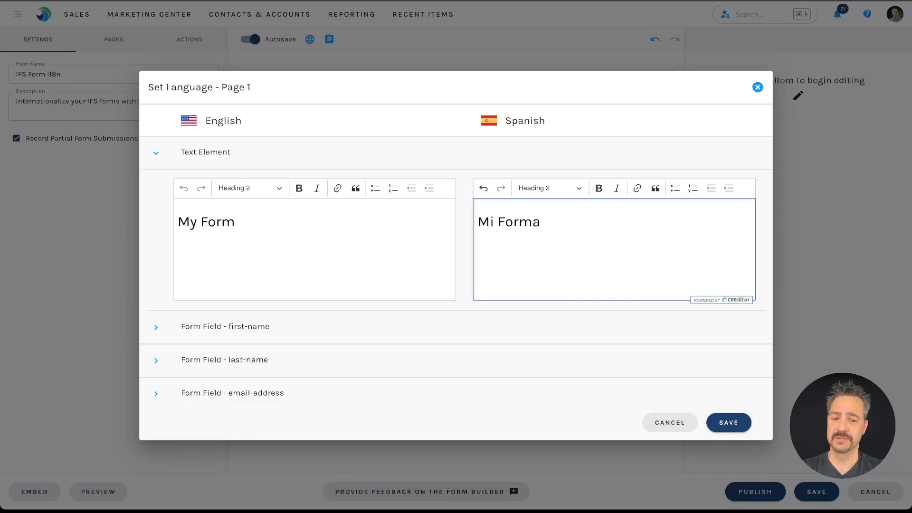
Step: Expand the first-name field's translations and set its Spanish label to "Primero"
{"action": "left_click", "coordinate": [235, 329]}
{"action": "scroll", "coordinate": [369, 338], "scroll_direction": "down", "scroll_amount": 3}
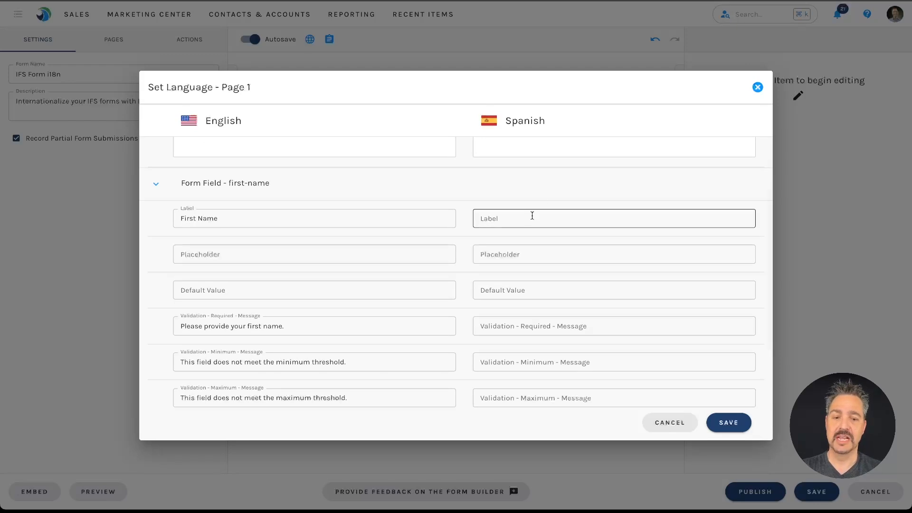
{"action": "left_click", "coordinate": [532, 218]}
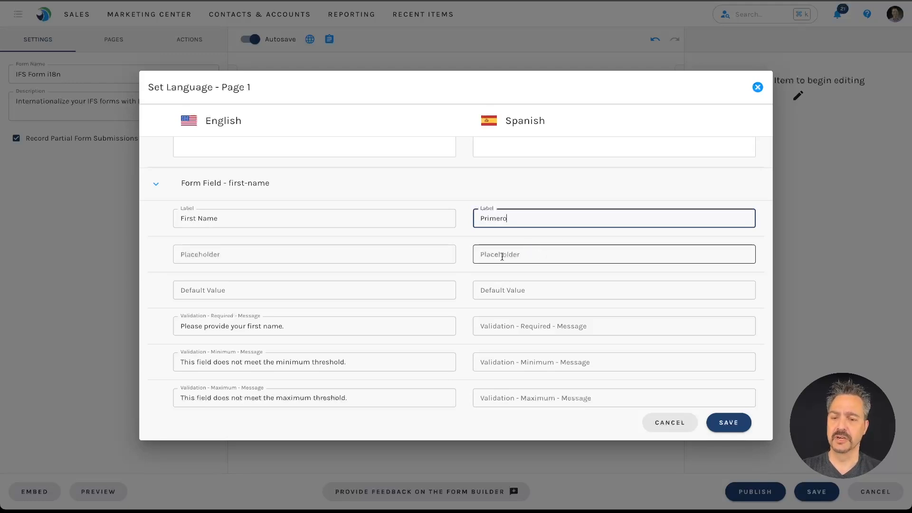
Step: Set the first-name field's Spanish required-validation message to "Some message in Spanish" and save the translations
{"action": "scroll", "coordinate": [573, 308], "scroll_direction": "down", "scroll_amount": 3}
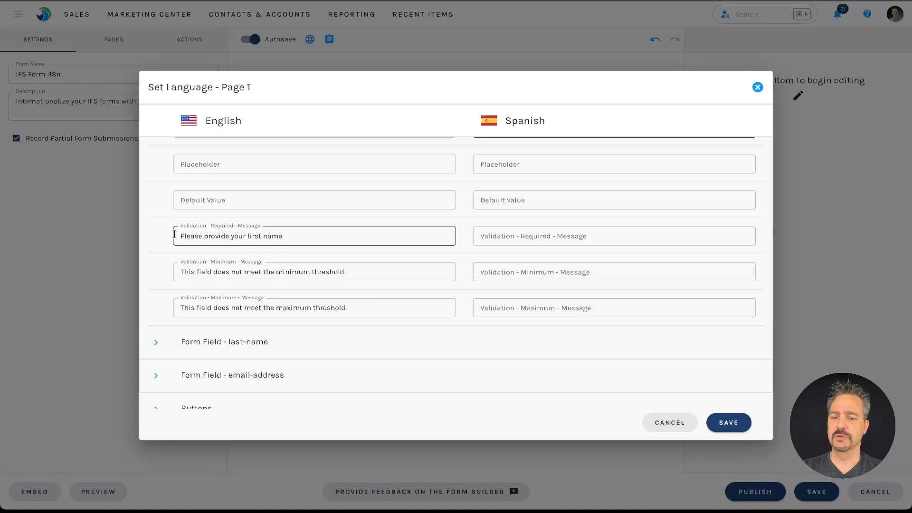
{"action": "left_click", "coordinate": [551, 231]}
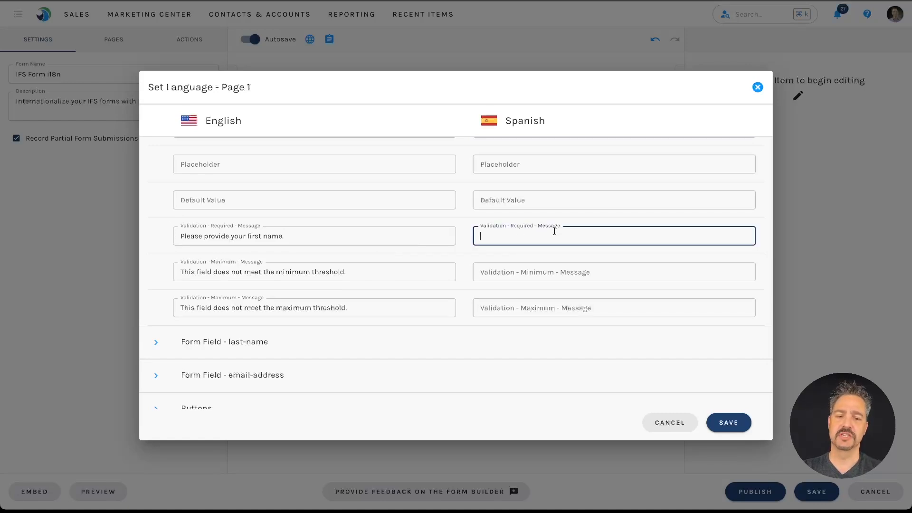
{"action": "type", "text": "SOme"}
{"action": "key", "text": "BackSpace"}
{"action": "key", "text": "BackSpace"}
{"action": "key", "text": "BackSpace"}
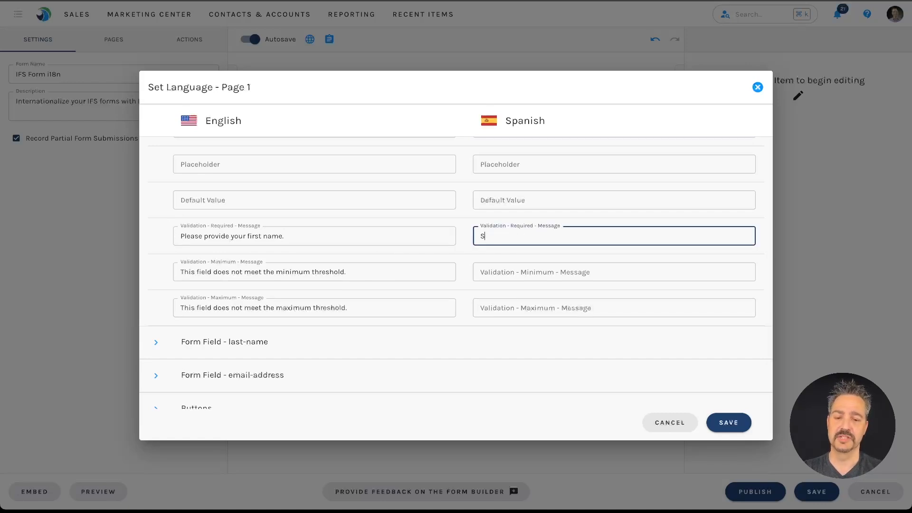
{"action": "type", "text": "ome spach"}
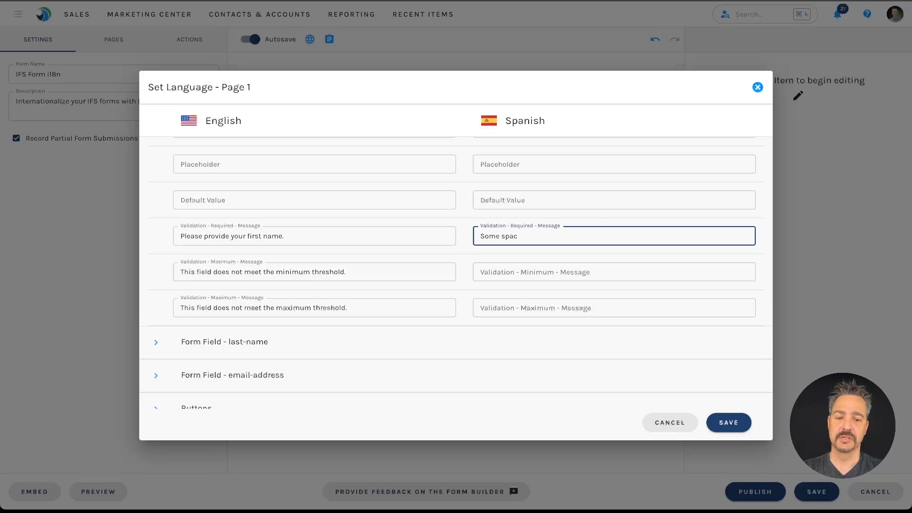
{"action": "key", "text": "BackSpace"}
{"action": "key", "text": "BackSpace"}
{"action": "key", "text": "BackSpace"}
{"action": "key", "text": "BackSpace"}
{"action": "type", "text": "message"}
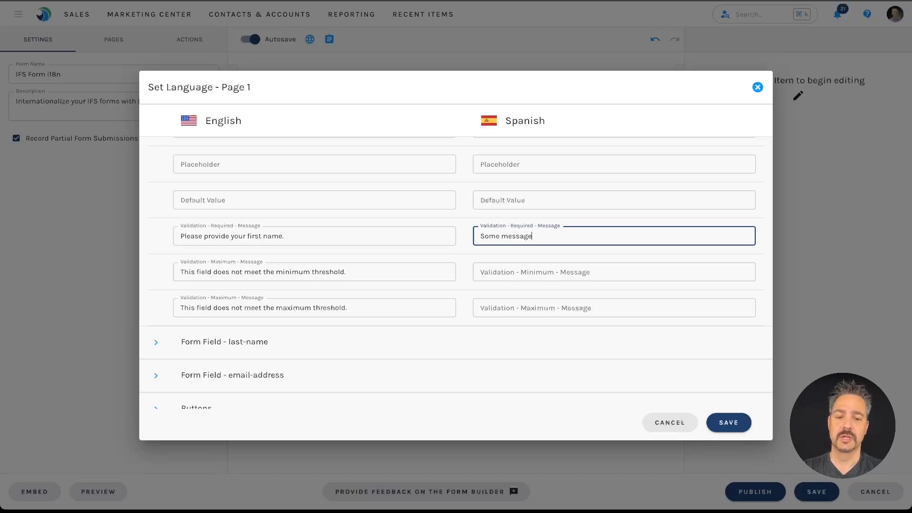
{"action": "type", "text": " in Spanish"}
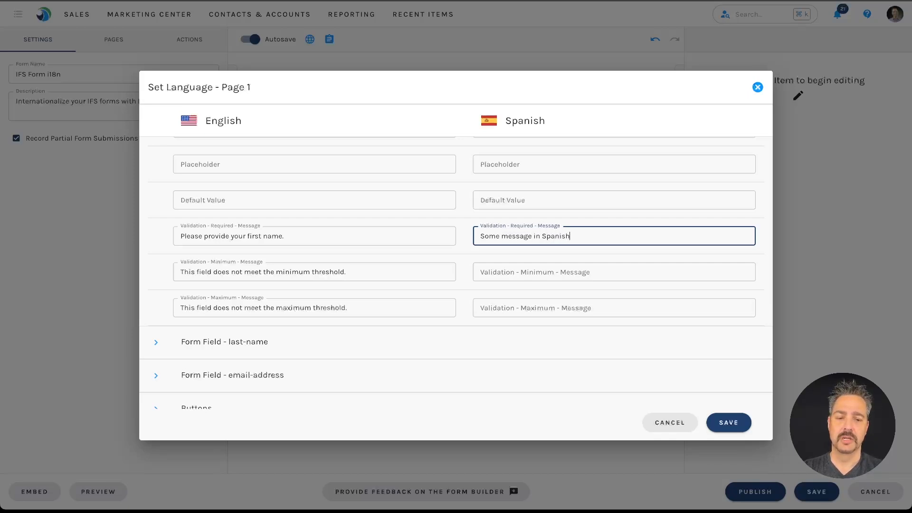
{"action": "key", "text": "ctrl+a"}
{"action": "key", "text": "End"}
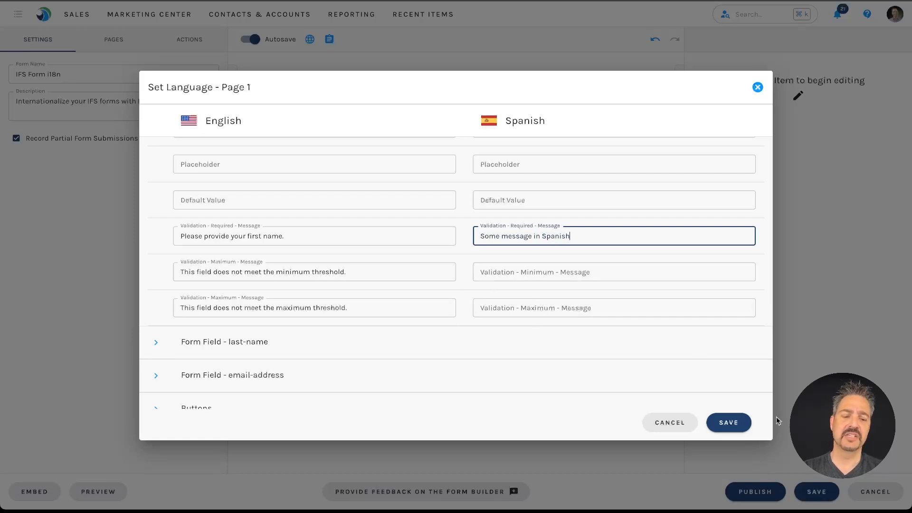
{"action": "left_click", "coordinate": [729, 422]}
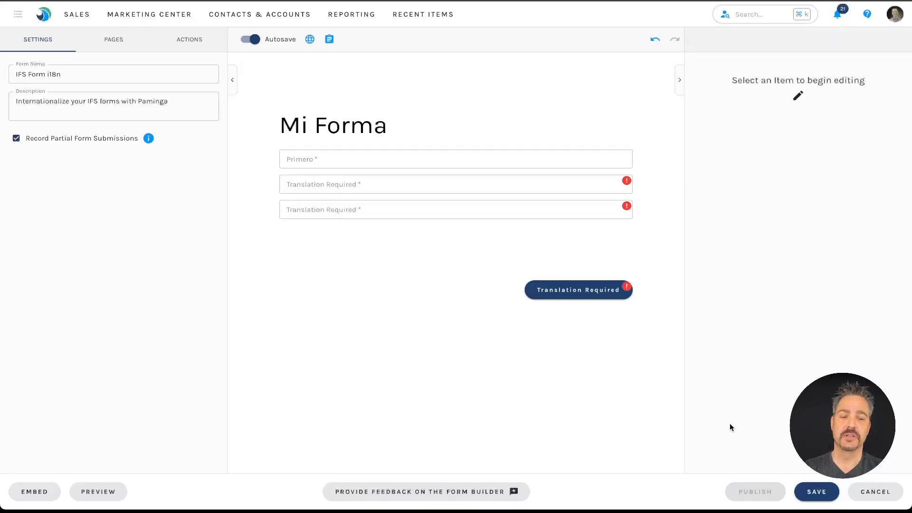
Step: Check the first-name field's Spanish label and the error message of its Required validation rule
{"action": "mouse_move", "coordinate": [321, 161]}
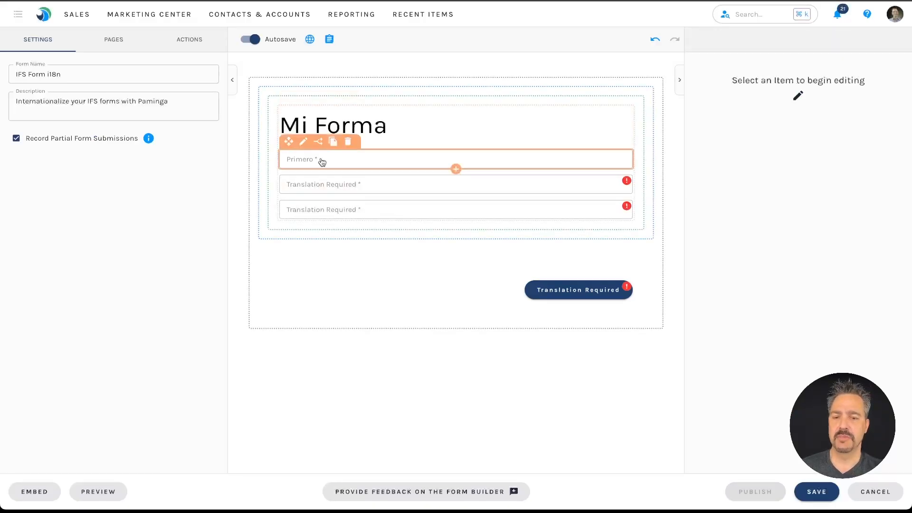
{"action": "left_click", "coordinate": [354, 161]}
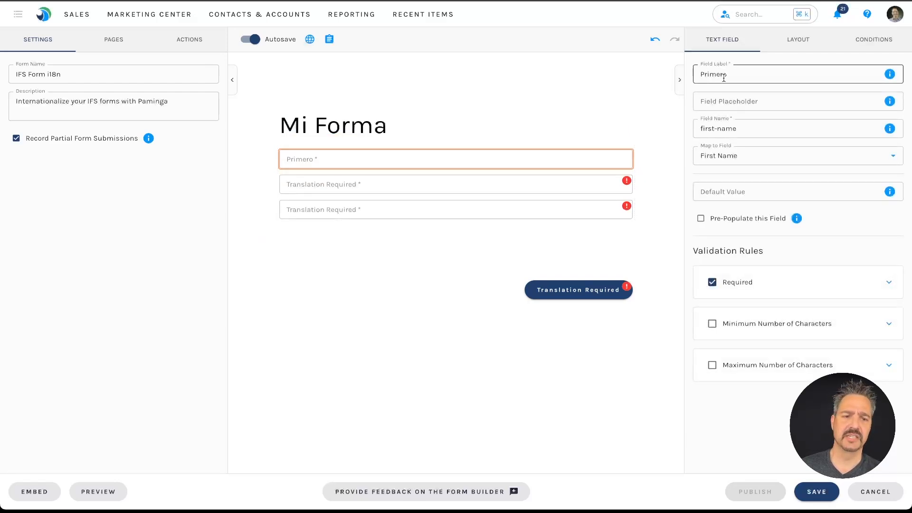
{"action": "left_click", "coordinate": [749, 283]}
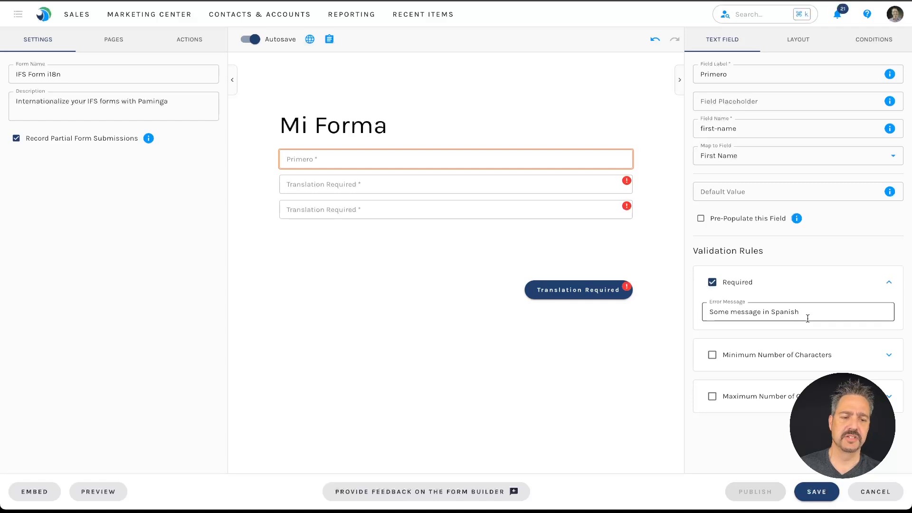
Step: Check the form's language list for the translation status of Spanish, then close the list
{"action": "left_click", "coordinate": [310, 42]}
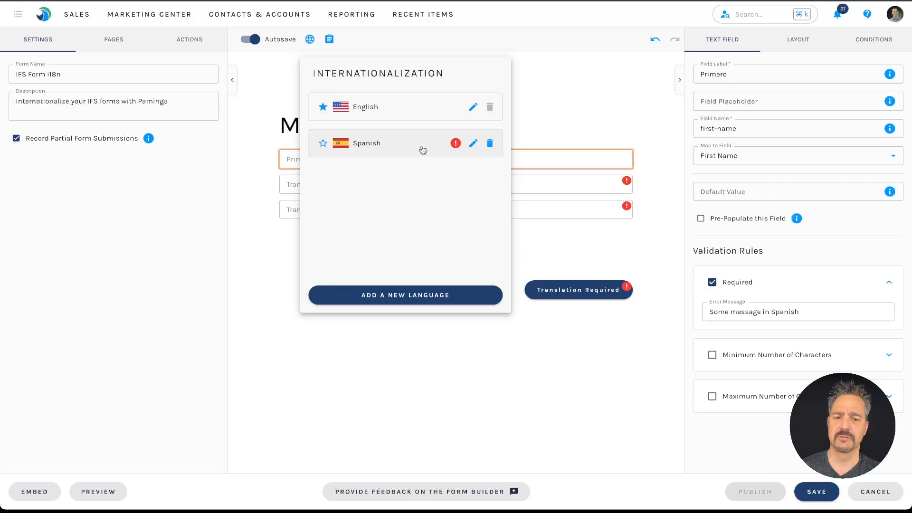
{"action": "mouse_move", "coordinate": [455, 149]}
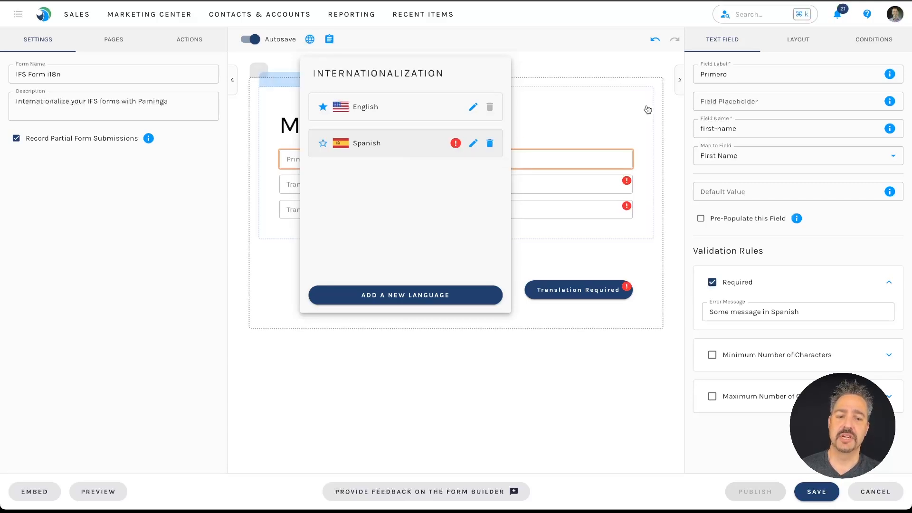
{"action": "left_click", "coordinate": [578, 385]}
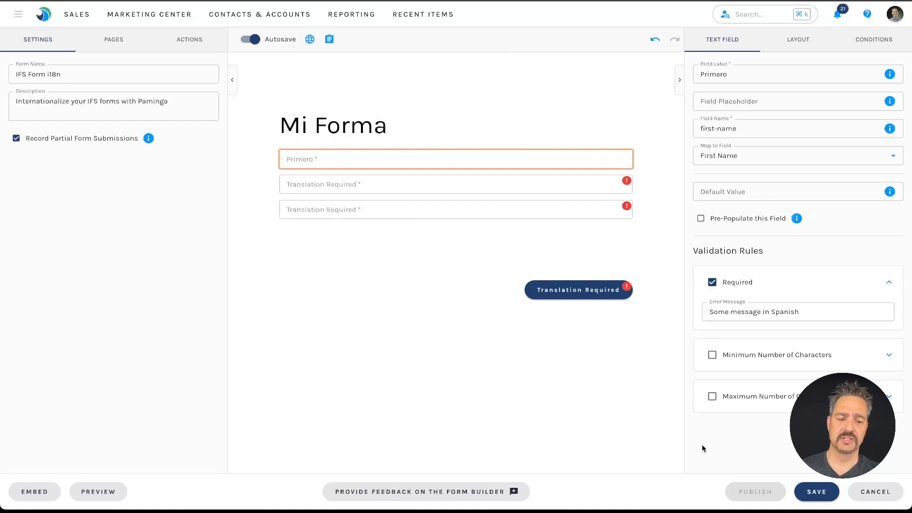
{"action": "mouse_move", "coordinate": [753, 497]}
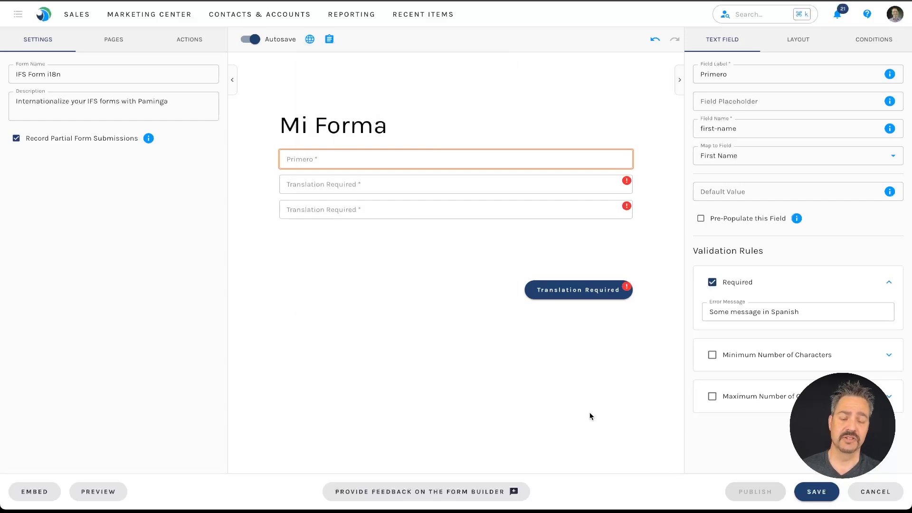
Step: Switch the form being edited to its English version
{"action": "left_click", "coordinate": [310, 39]}
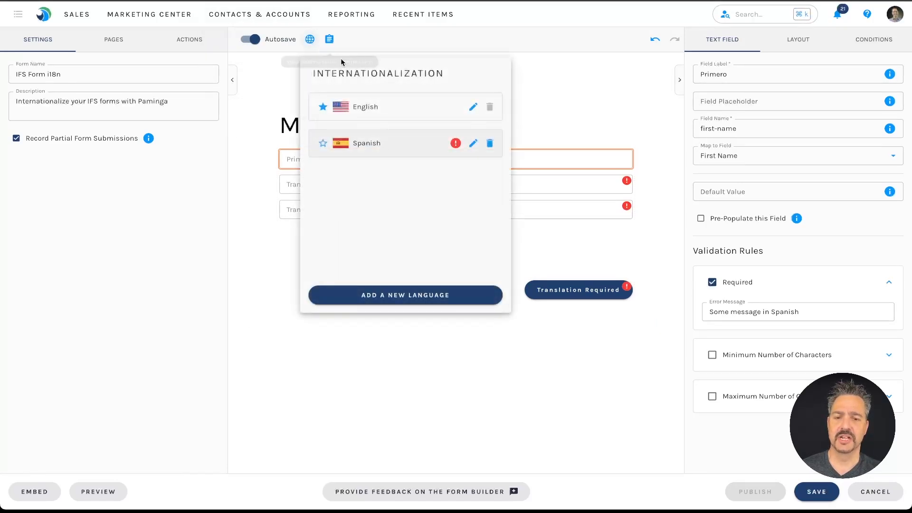
{"action": "left_click", "coordinate": [400, 111]}
{"action": "left_click", "coordinate": [536, 395]}
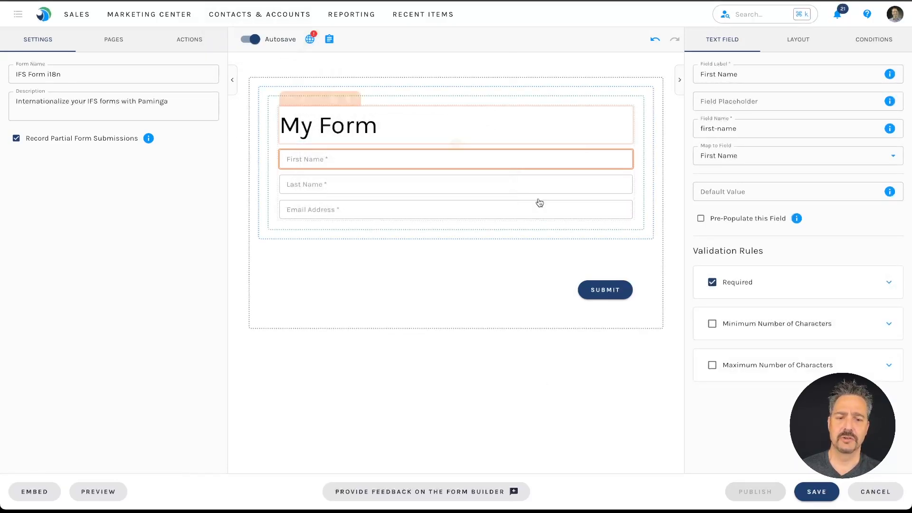
Step: Reopen the Spanish translations and set the last-name field's label to "Spanish Last Name" and its required message to "Spanish"
{"action": "left_click", "coordinate": [310, 42]}
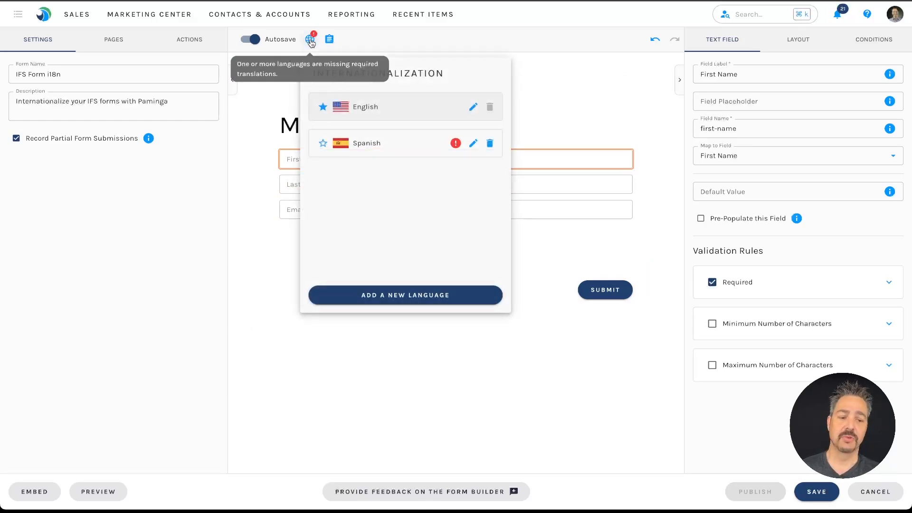
{"action": "left_click", "coordinate": [474, 145]}
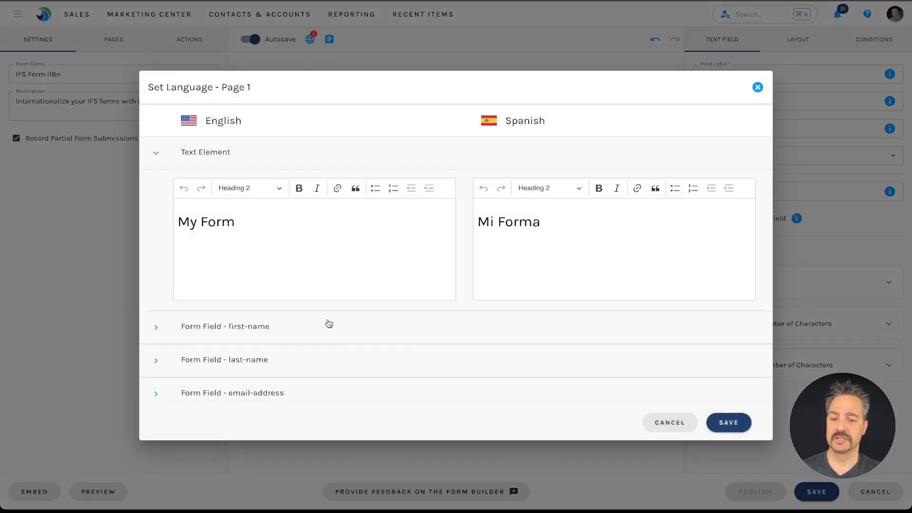
{"action": "scroll", "coordinate": [326, 348], "scroll_direction": "down", "scroll_amount": 2}
{"action": "left_click", "coordinate": [281, 321]}
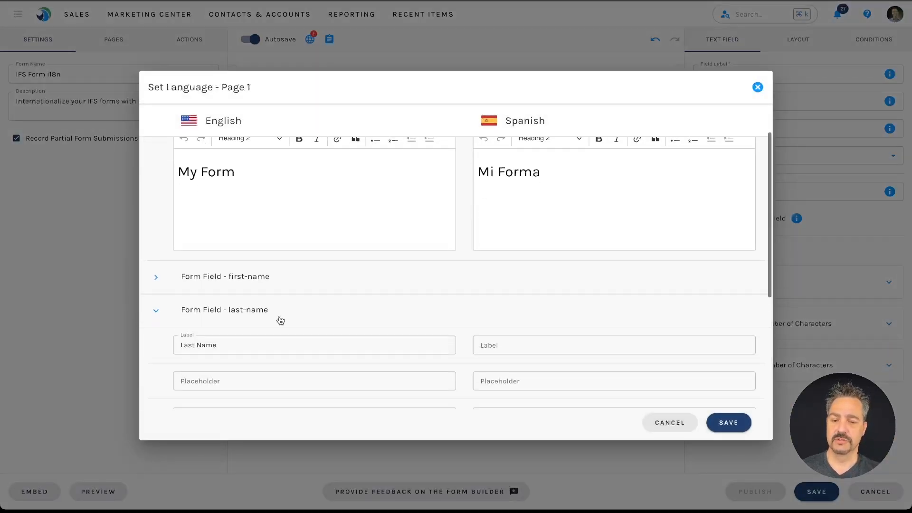
{"action": "scroll", "coordinate": [517, 249], "scroll_direction": "down", "scroll_amount": 3}
{"action": "left_click", "coordinate": [542, 229]}
{"action": "left_click", "coordinate": [542, 228]}
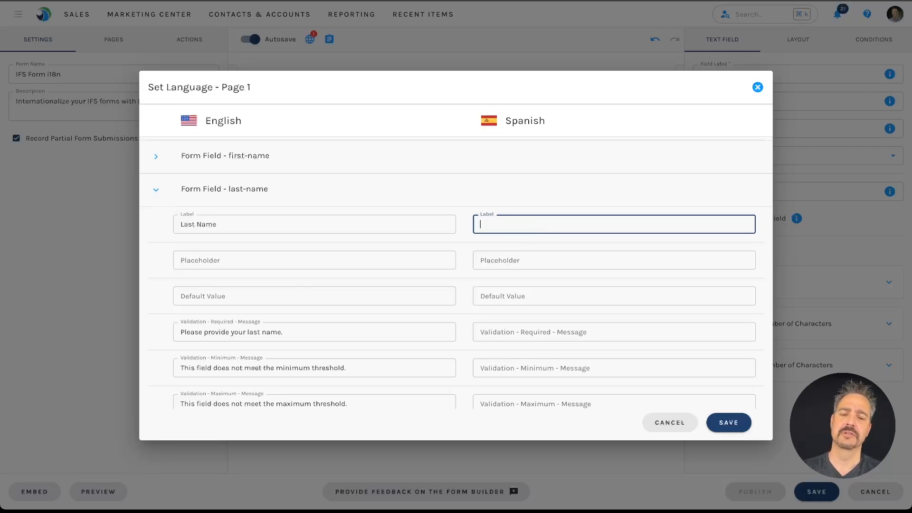
{"action": "type", "text": "Spanish Last Name"}
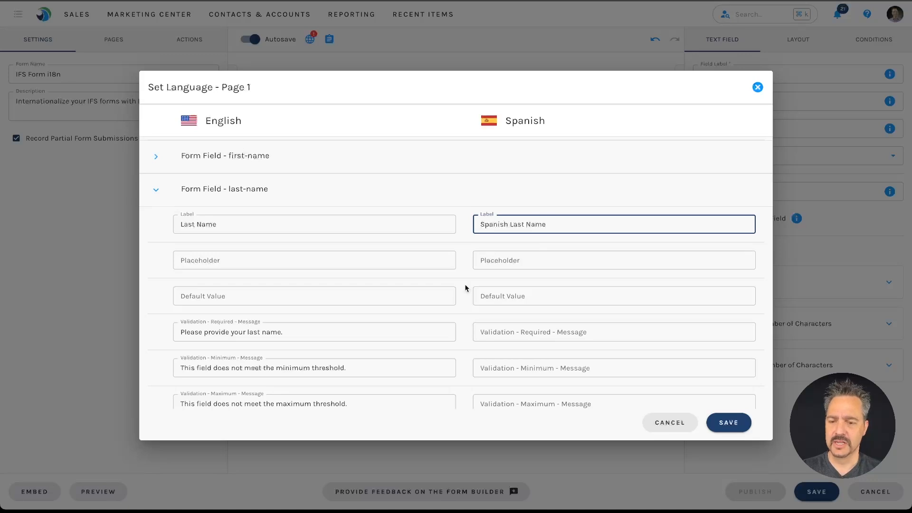
{"action": "left_click", "coordinate": [628, 336]}
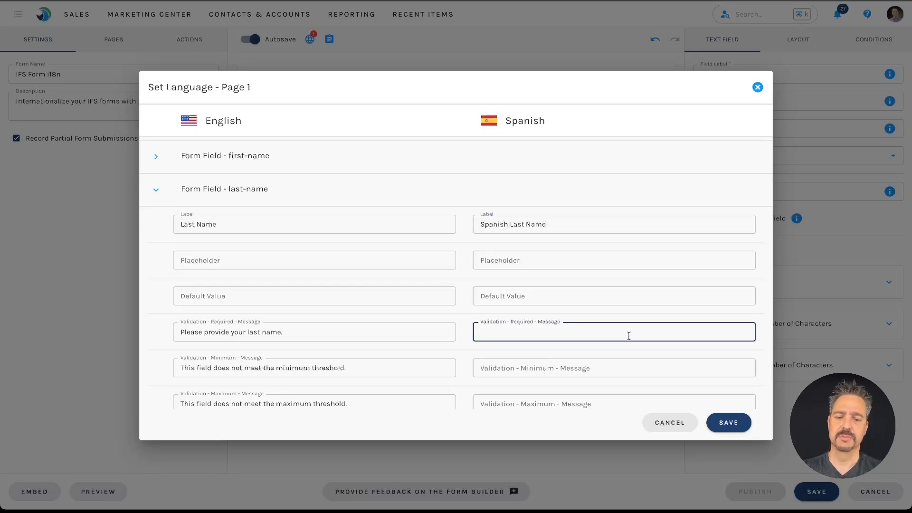
{"action": "type", "text": "Spanish"}
Step: Set the email-address field's Spanish label to "Spanish Email" and its required validation message to "Spanish"
{"action": "scroll", "coordinate": [627, 336], "scroll_direction": "down", "scroll_amount": 2}
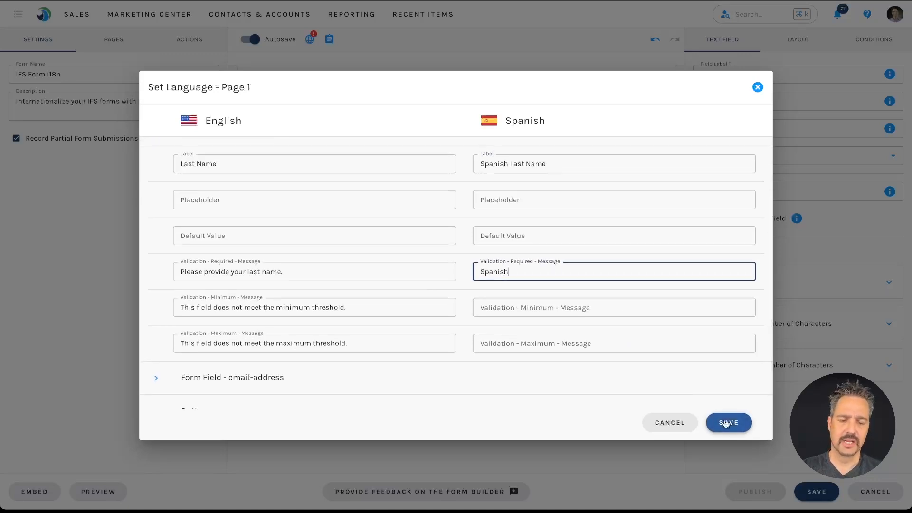
{"action": "scroll", "coordinate": [411, 281], "scroll_direction": "up", "scroll_amount": 1}
{"action": "scroll", "coordinate": [412, 281], "scroll_direction": "down", "scroll_amount": 2}
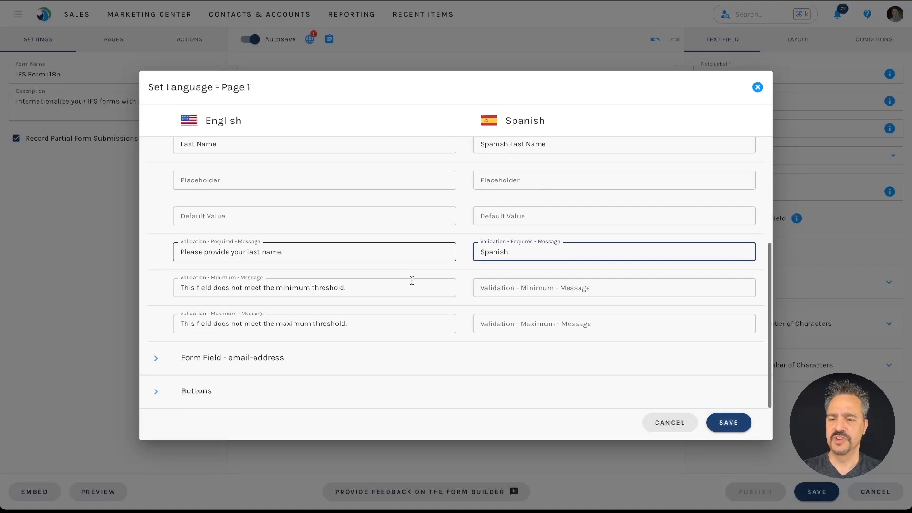
{"action": "left_click", "coordinate": [230, 356]}
{"action": "scroll", "coordinate": [457, 336], "scroll_direction": "down", "scroll_amount": 3}
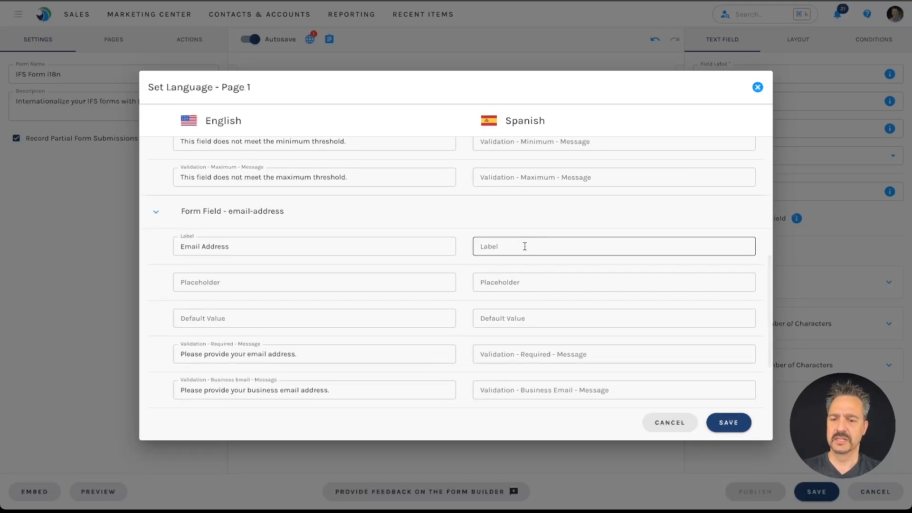
{"action": "left_click", "coordinate": [525, 246]}
{"action": "type", "text": "Spanish Email"}
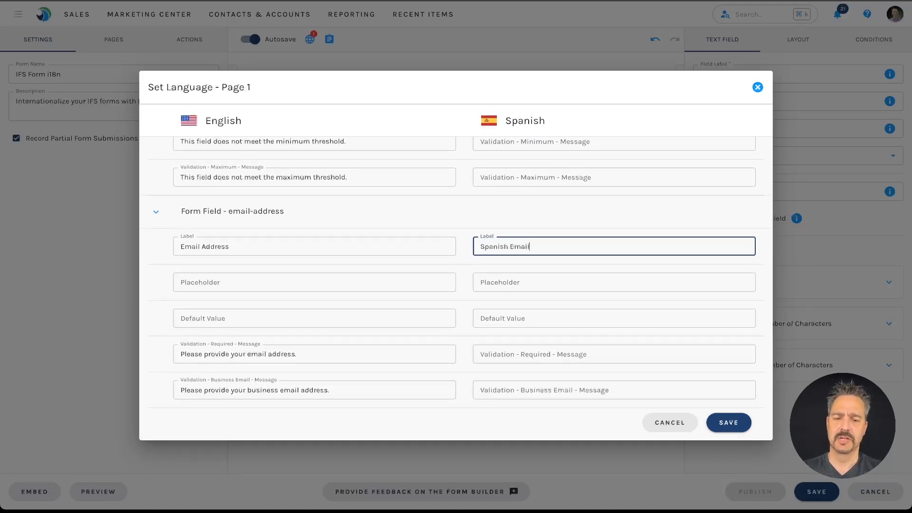
{"action": "scroll", "coordinate": [493, 275], "scroll_direction": "down", "scroll_amount": 3}
{"action": "left_click", "coordinate": [533, 263]}
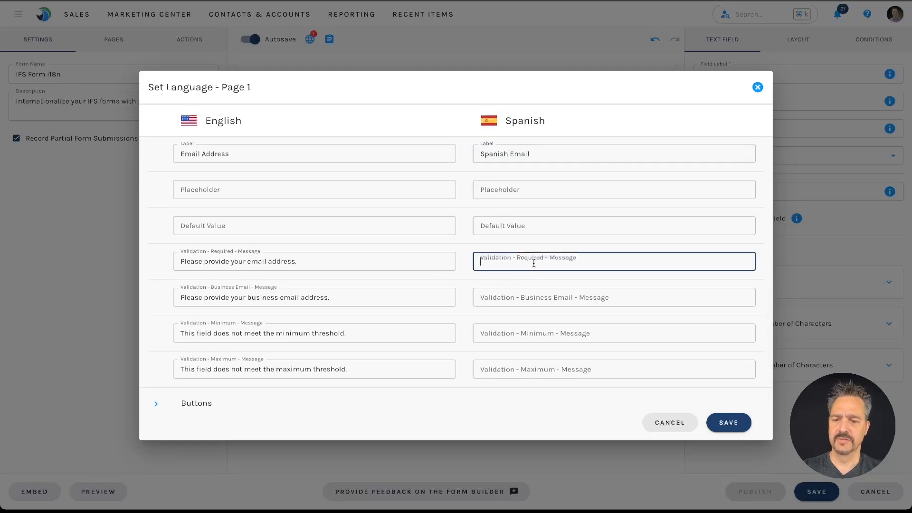
{"action": "type", "text": "Spanish"}
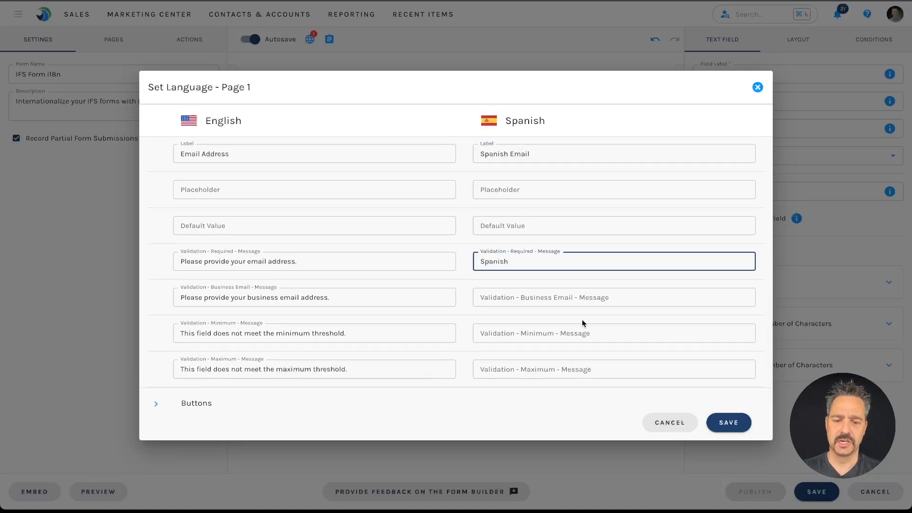
Step: Check the translation entries for the form's buttons and save the Spanish translations
{"action": "scroll", "coordinate": [583, 319], "scroll_direction": "down", "scroll_amount": 1}
{"action": "left_click", "coordinate": [204, 393]}
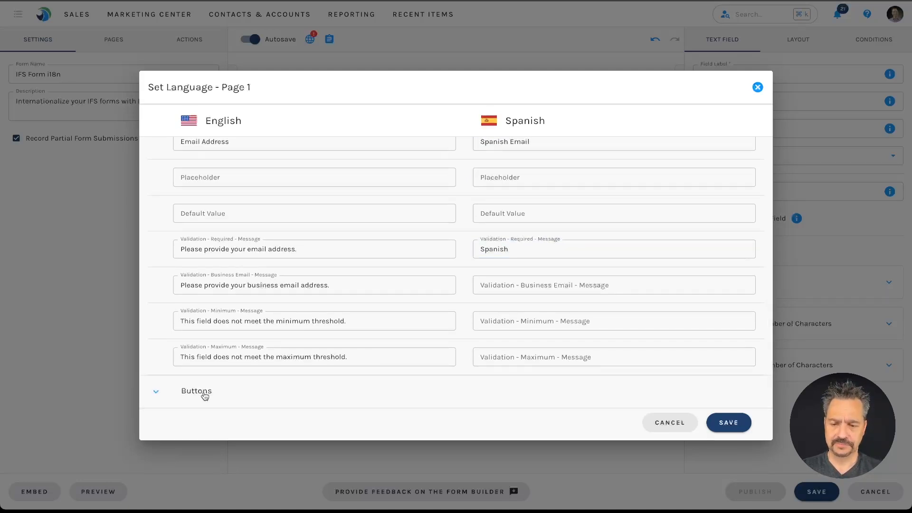
{"action": "scroll", "coordinate": [385, 364], "scroll_direction": "down", "scroll_amount": 3}
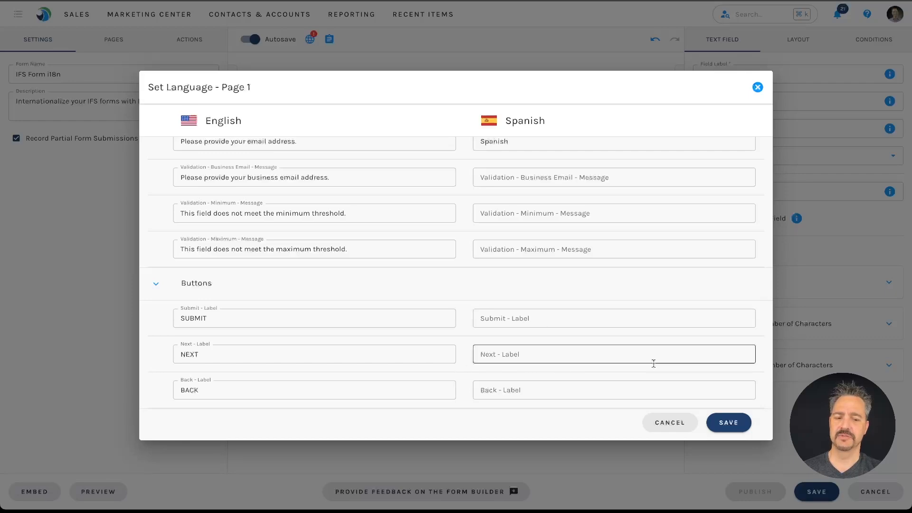
{"action": "left_click", "coordinate": [736, 424]}
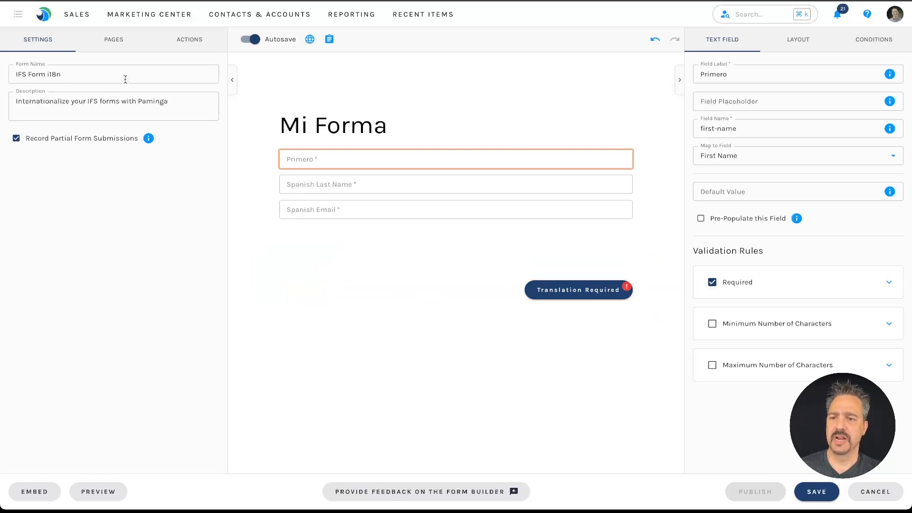
Step: Add a second page to the form and insert a single-column row with an Address element
{"action": "left_click", "coordinate": [114, 43]}
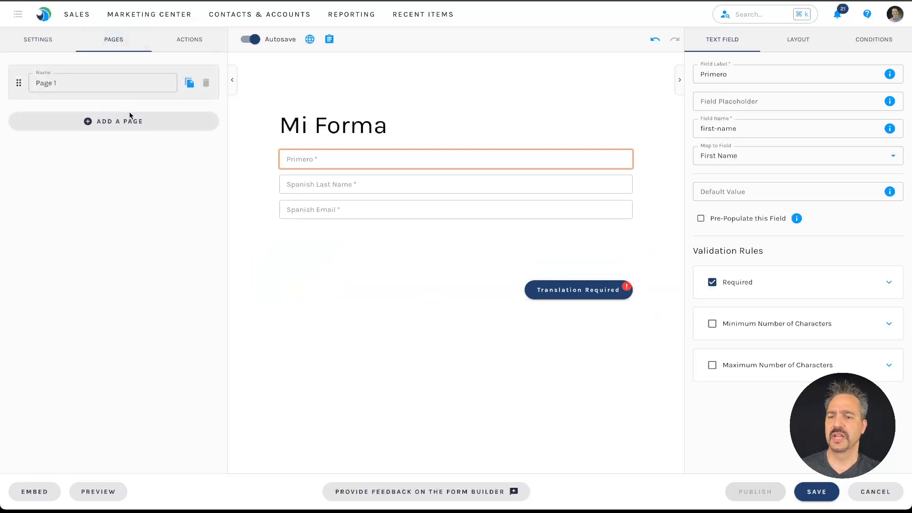
{"action": "left_click", "coordinate": [115, 120]}
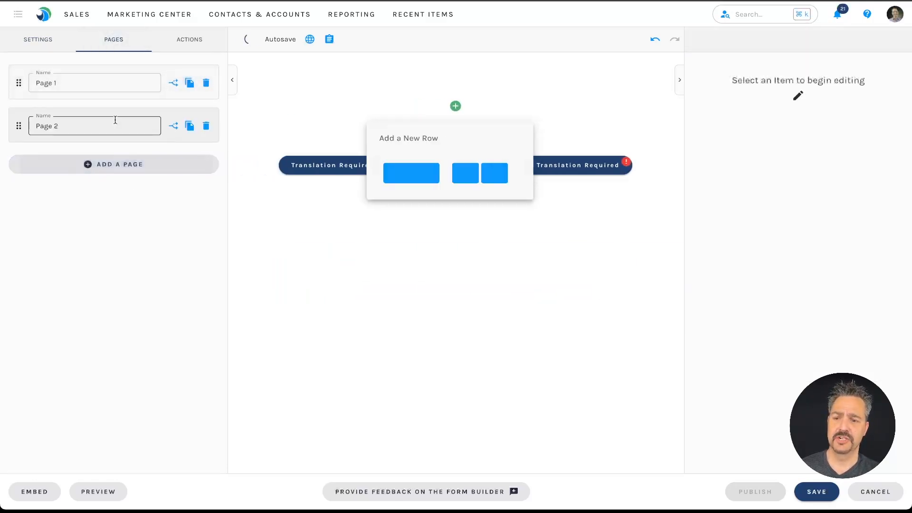
{"action": "left_click", "coordinate": [432, 179]}
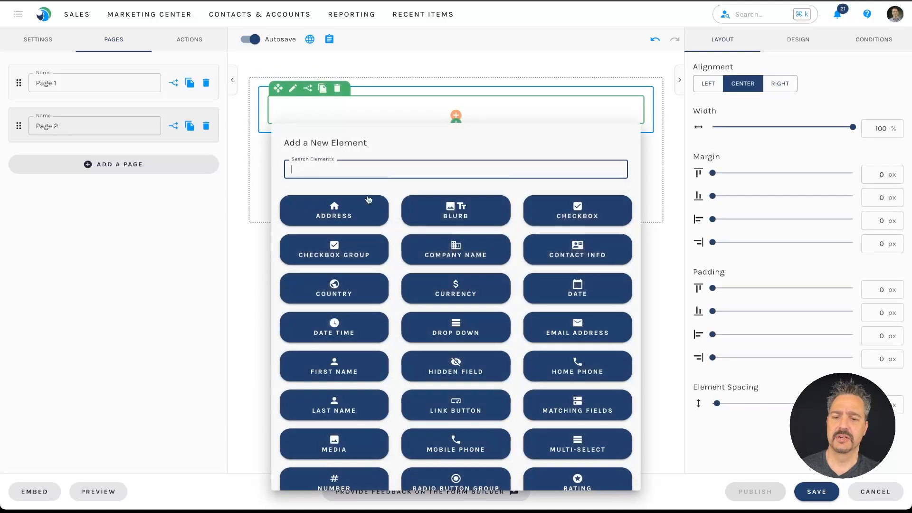
{"action": "left_click", "coordinate": [361, 213]}
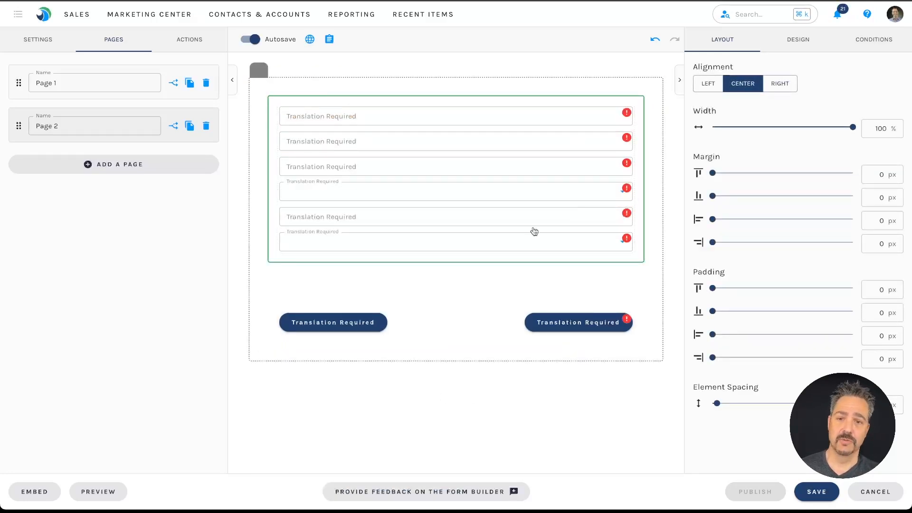
Step: Review the Spanish translation entries for Page 1's buttons and Page 2's address fields, and close the translations by saving
{"action": "left_click", "coordinate": [310, 39]}
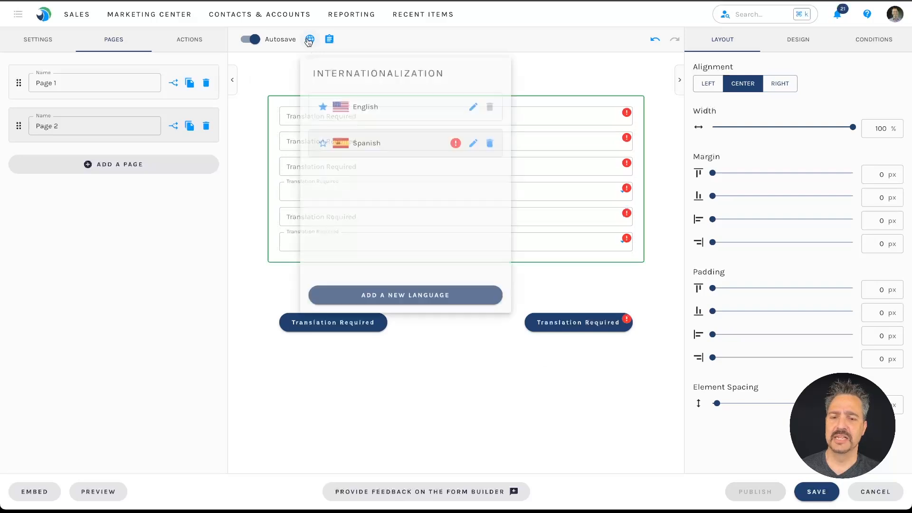
{"action": "left_click", "coordinate": [474, 143]}
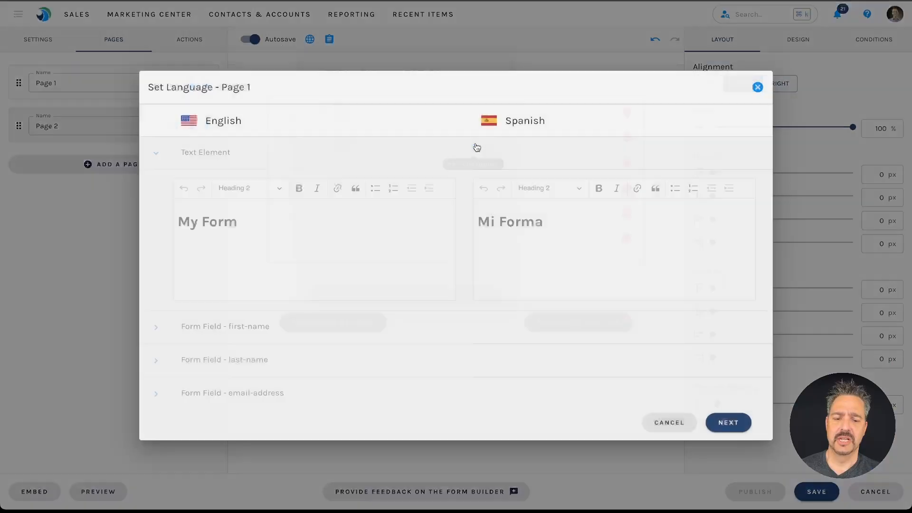
{"action": "left_click", "coordinate": [270, 392]}
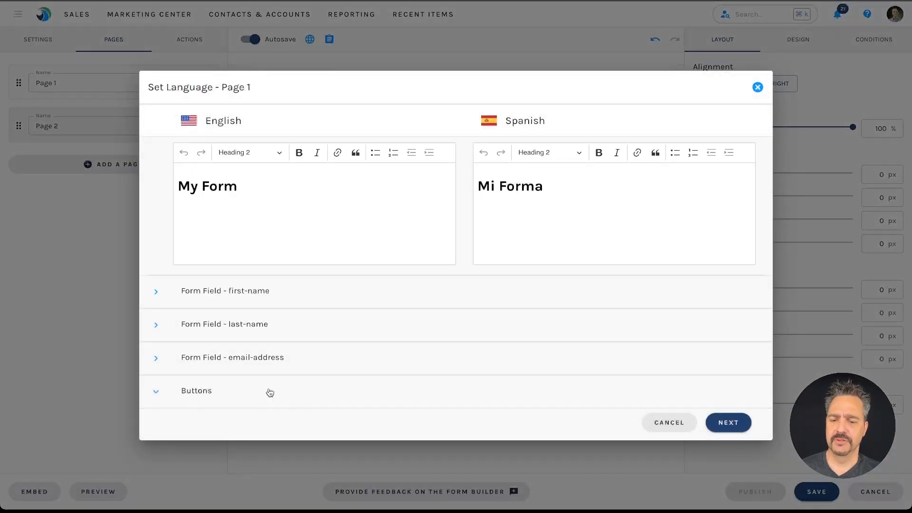
{"action": "scroll", "coordinate": [270, 393], "scroll_direction": "down", "scroll_amount": 3}
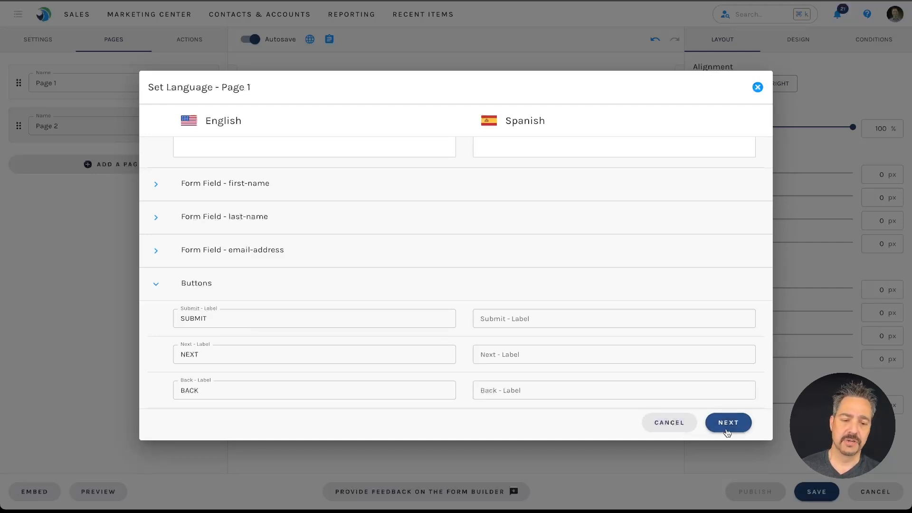
{"action": "left_click", "coordinate": [743, 423]}
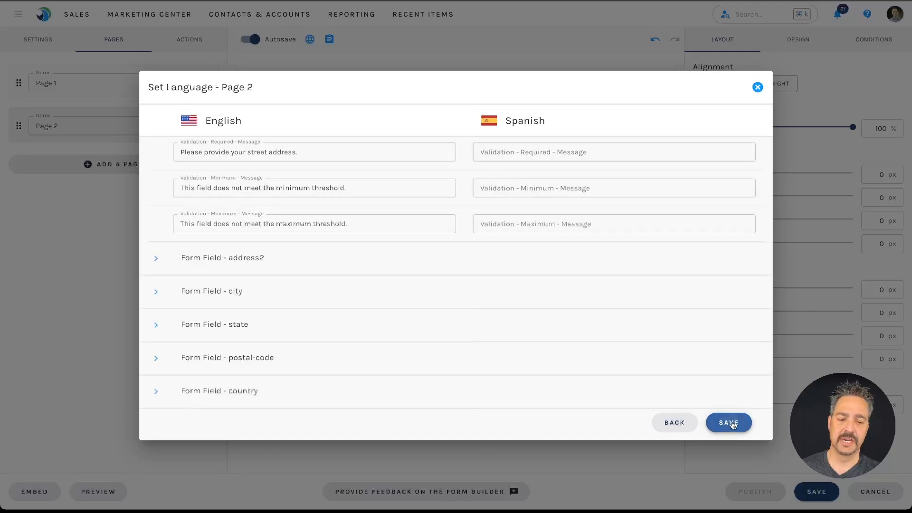
{"action": "scroll", "coordinate": [332, 324], "scroll_direction": "up", "scroll_amount": 3}
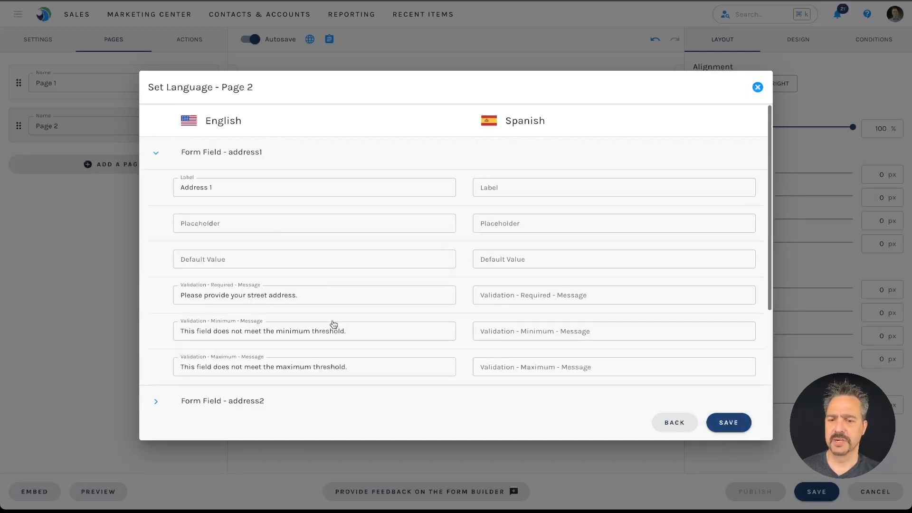
{"action": "scroll", "coordinate": [262, 159], "scroll_direction": "down", "scroll_amount": 3}
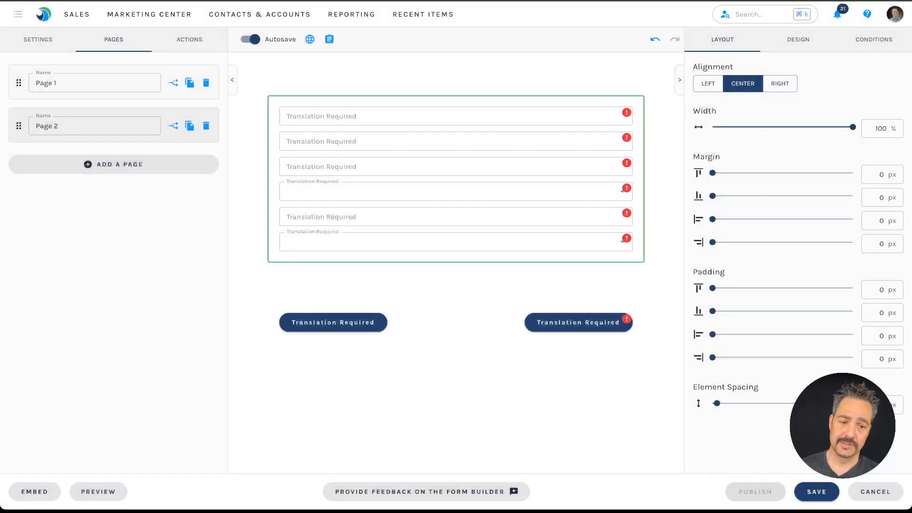
{"action": "left_click", "coordinate": [728, 422]}
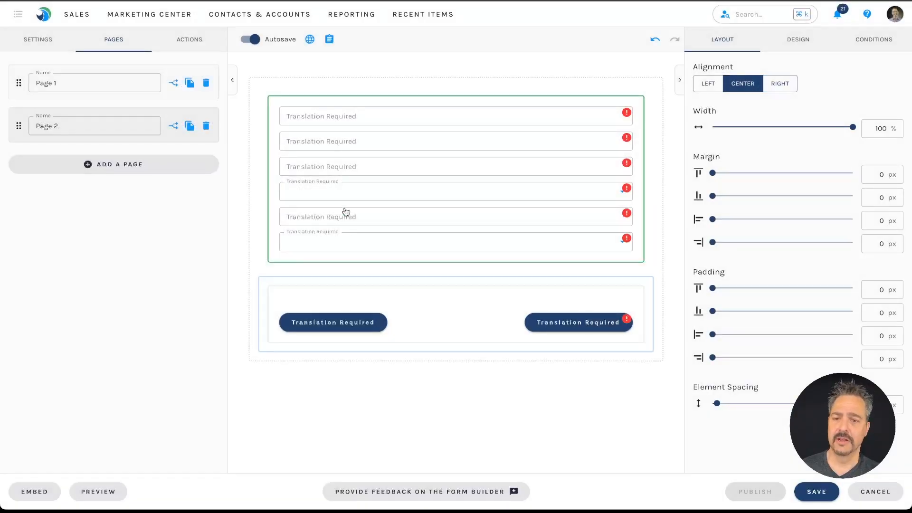
Step: Delete Page 2 and review the remaining page's Spanish translation sections, cancelling without edits
{"action": "left_click", "coordinate": [206, 127]}
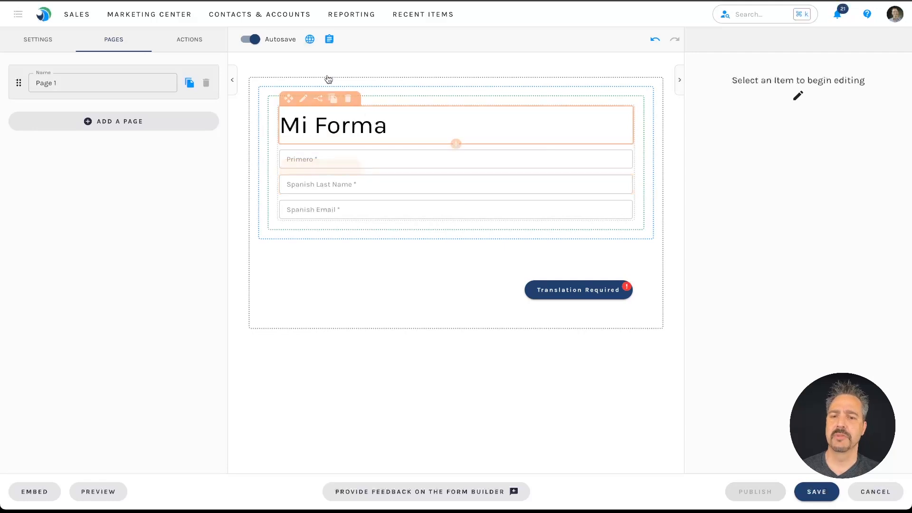
{"action": "left_click", "coordinate": [310, 39]}
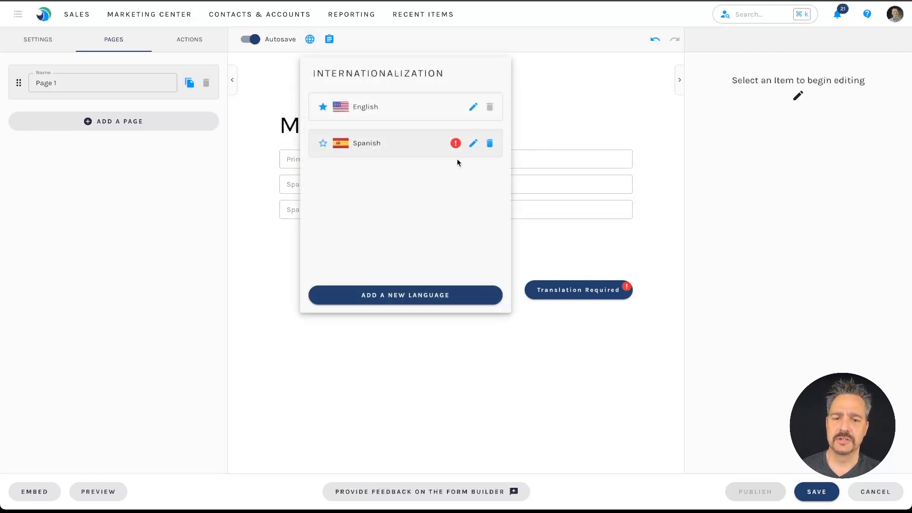
{"action": "left_click", "coordinate": [473, 144]}
{"action": "scroll", "coordinate": [464, 298], "scroll_direction": "down", "scroll_amount": 1}
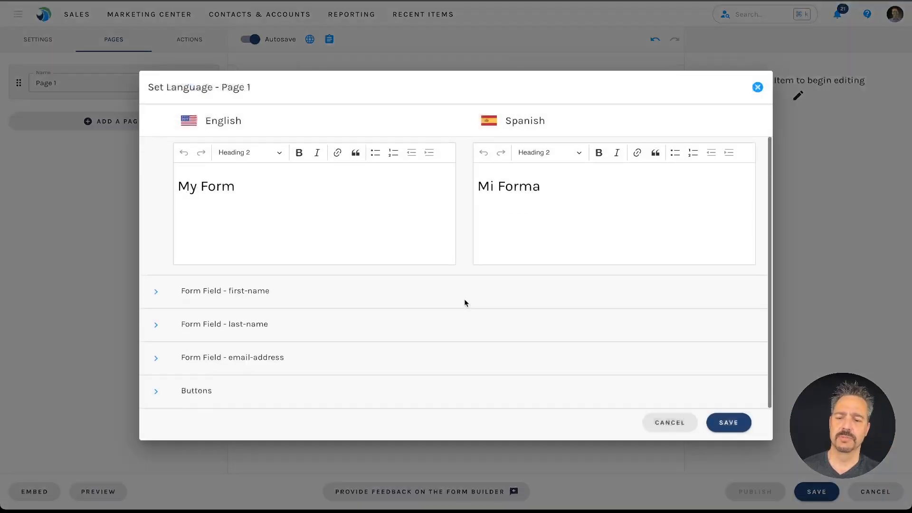
{"action": "left_click", "coordinate": [671, 423]}
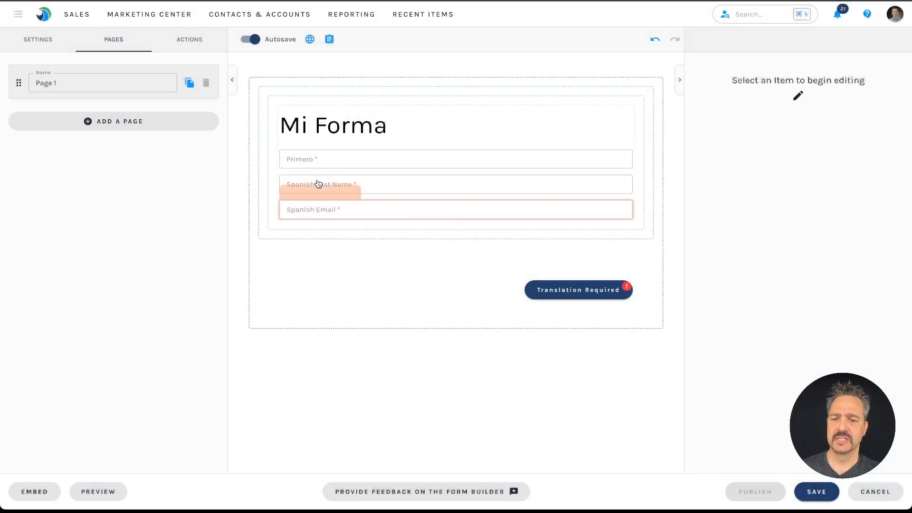
Step: Set the submit button's Spanish label to "Spanish Button" directly in the form and deselect it
{"action": "left_click", "coordinate": [565, 291]}
{"action": "left_click", "coordinate": [760, 70]}
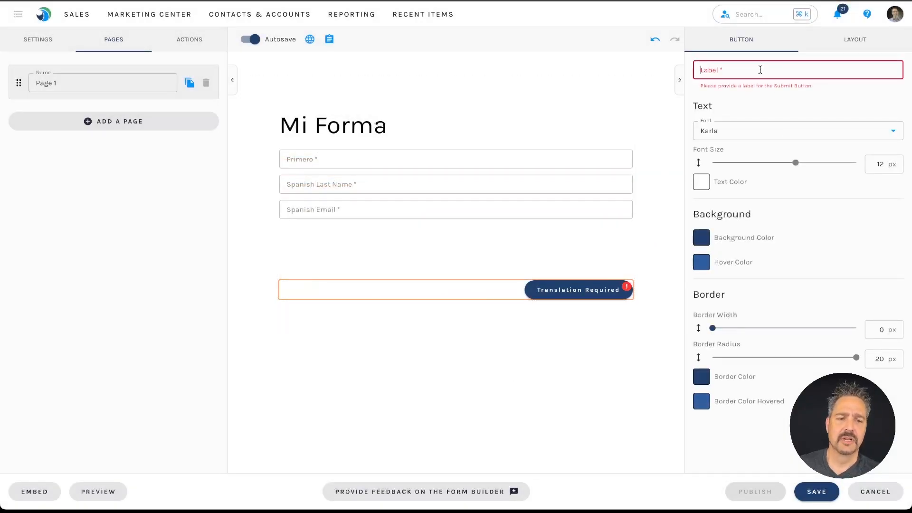
{"action": "type", "text": "Spanish Button"}
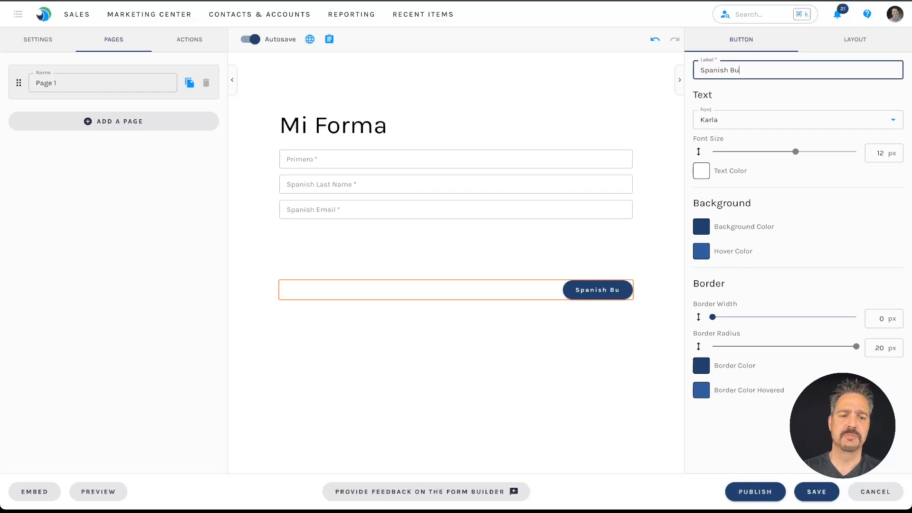
{"action": "left_click", "coordinate": [616, 344]}
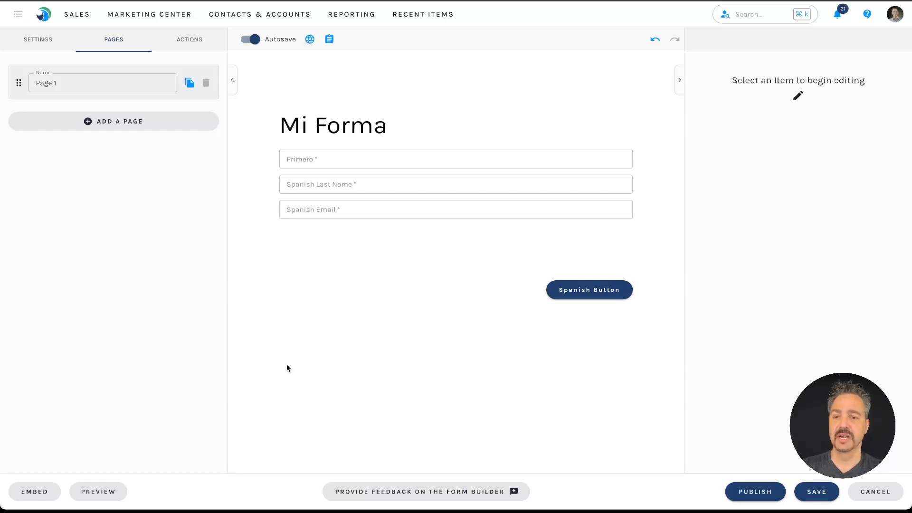
Step: Set the first-name field's display condition to Show this field If
{"action": "mouse_move", "coordinate": [427, 158]}
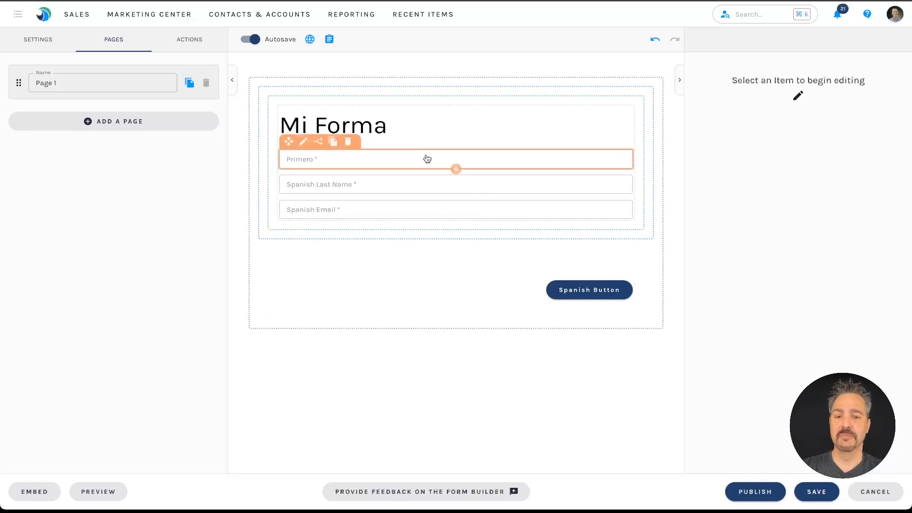
{"action": "left_click", "coordinate": [320, 144]}
{"action": "left_click", "coordinate": [801, 69]}
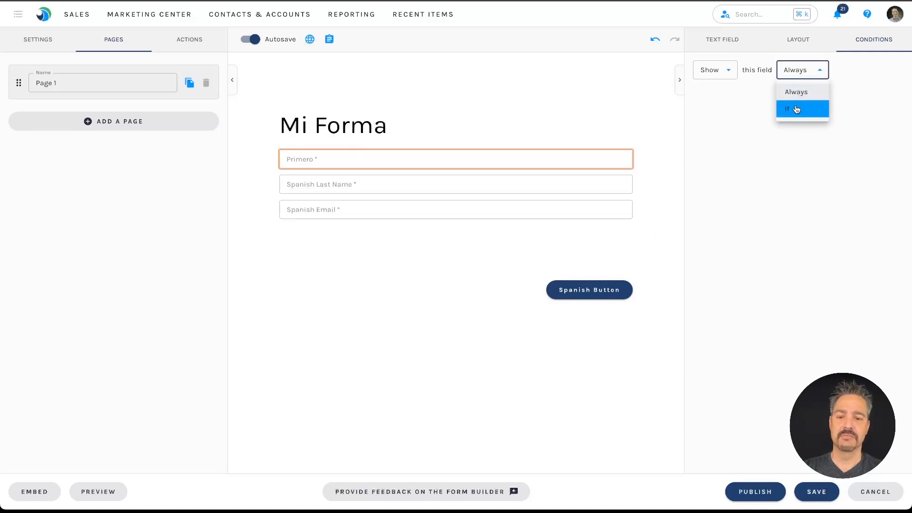
{"action": "left_click", "coordinate": [797, 109]}
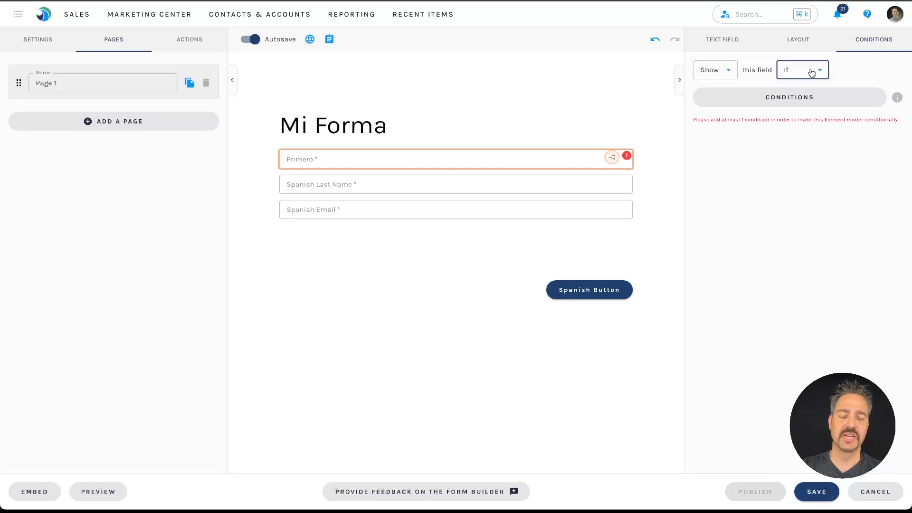
Step: Add a Language condition to the first-name field requiring the form language to be Spanish, and apply it
{"action": "left_click", "coordinate": [791, 105]}
{"action": "left_click", "coordinate": [534, 160]}
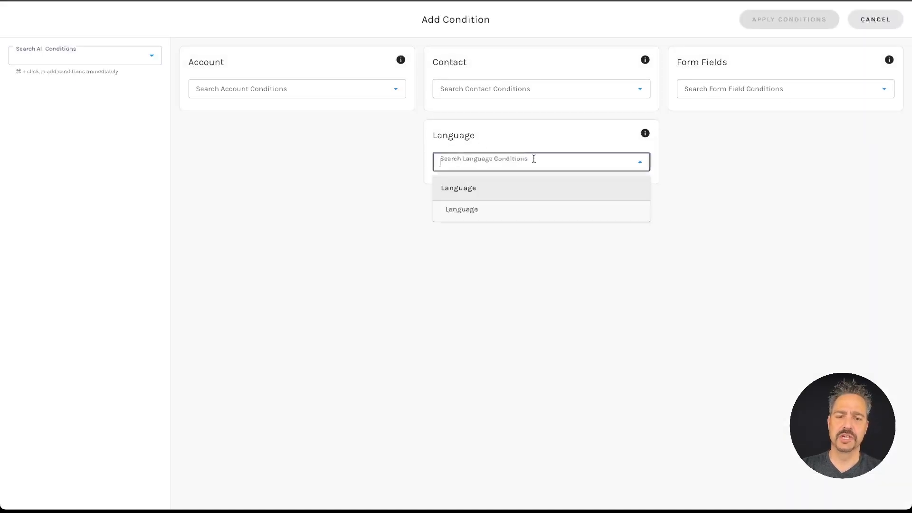
{"action": "left_click", "coordinate": [509, 212]}
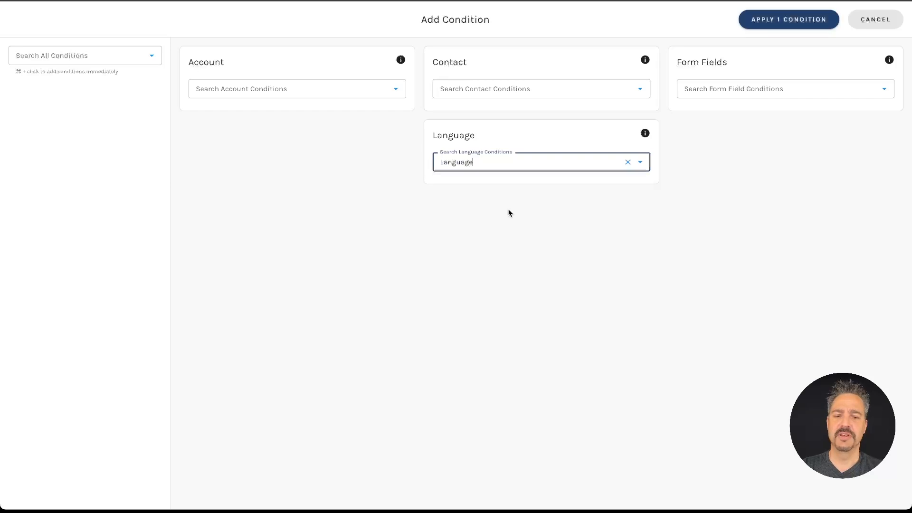
{"action": "left_click", "coordinate": [777, 20]}
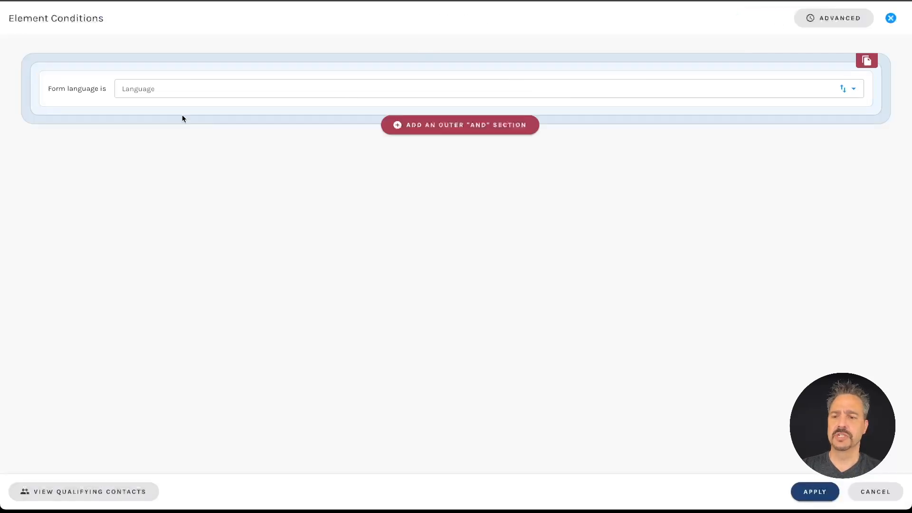
{"action": "left_click", "coordinate": [185, 87]}
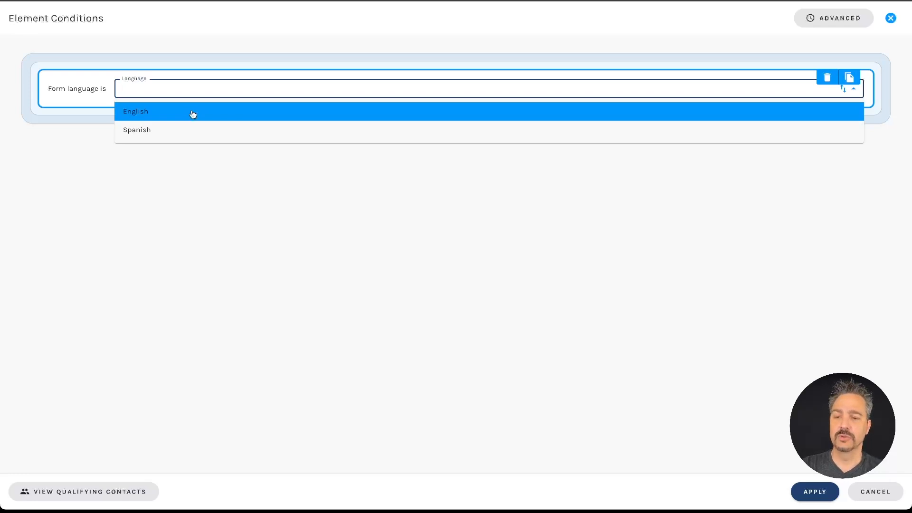
{"action": "left_click", "coordinate": [191, 132]}
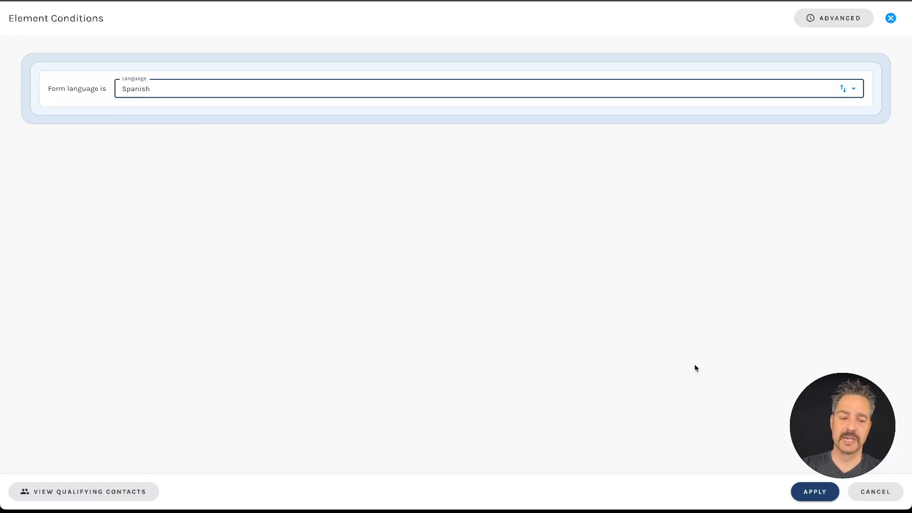
{"action": "left_click", "coordinate": [813, 493]}
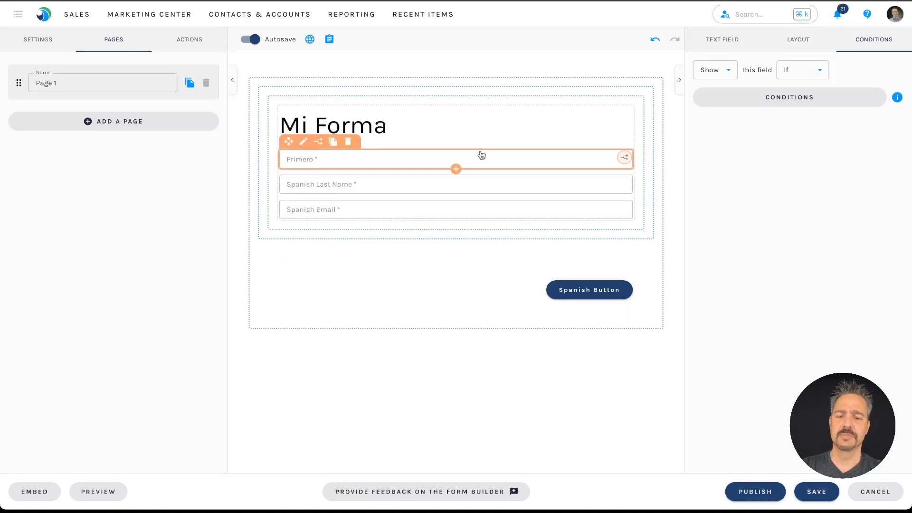
Step: Preview the form in Spanish and in English to check the first-name field's conditional display
{"action": "left_click", "coordinate": [99, 496]}
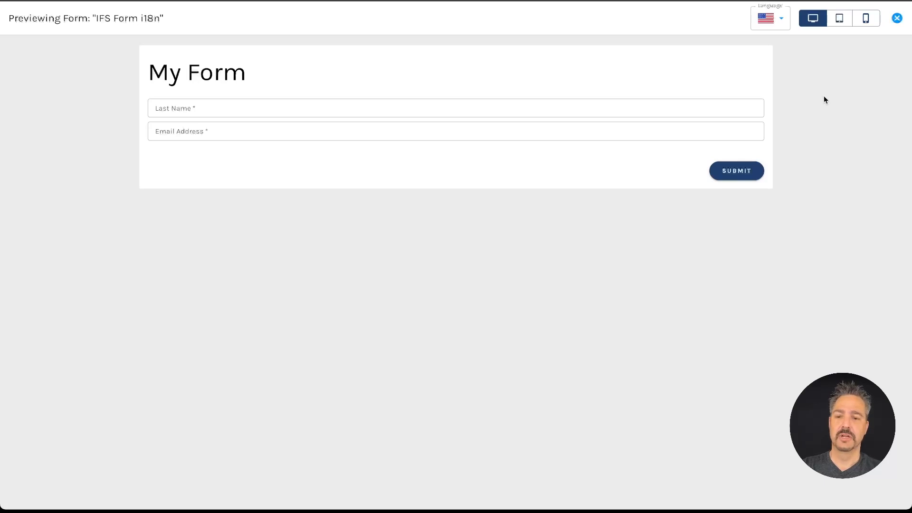
{"action": "left_click", "coordinate": [780, 22]}
{"action": "left_click", "coordinate": [771, 70]}
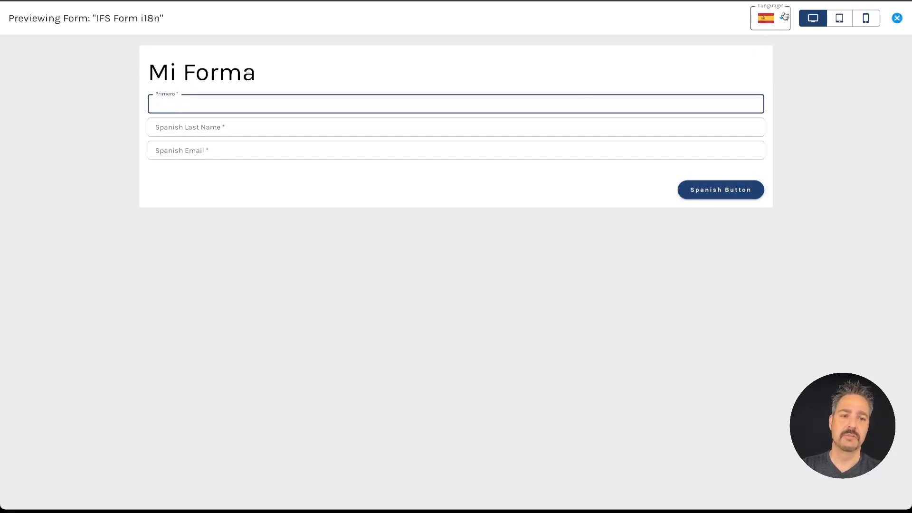
{"action": "left_click", "coordinate": [767, 24]}
{"action": "left_click", "coordinate": [769, 46]}
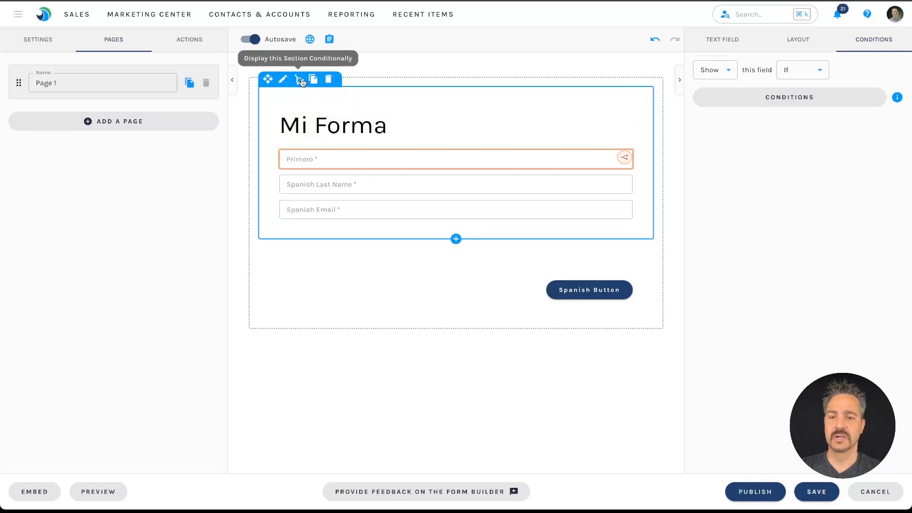
Step: Add a second page with a conditional navigation choice on Page 1, and view the available condition types without applying any
{"action": "left_click", "coordinate": [108, 125]}
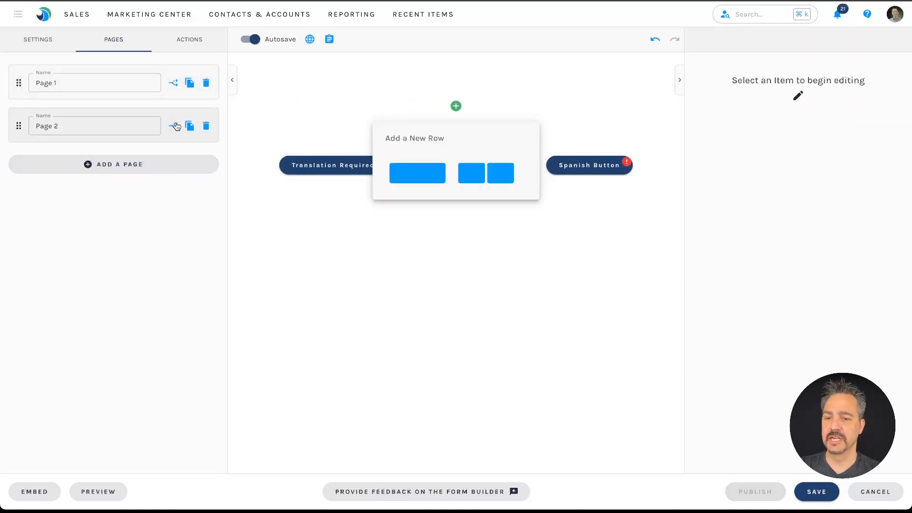
{"action": "left_click", "coordinate": [174, 84]}
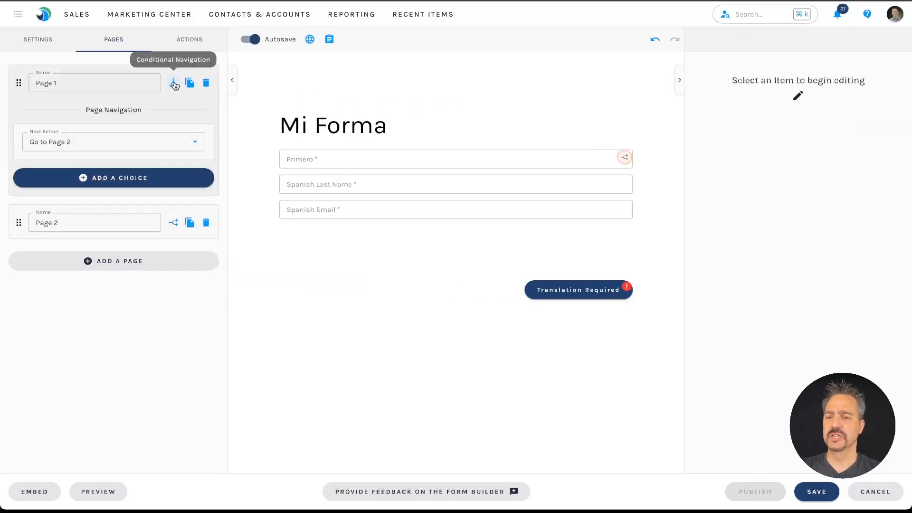
{"action": "left_click", "coordinate": [121, 180]}
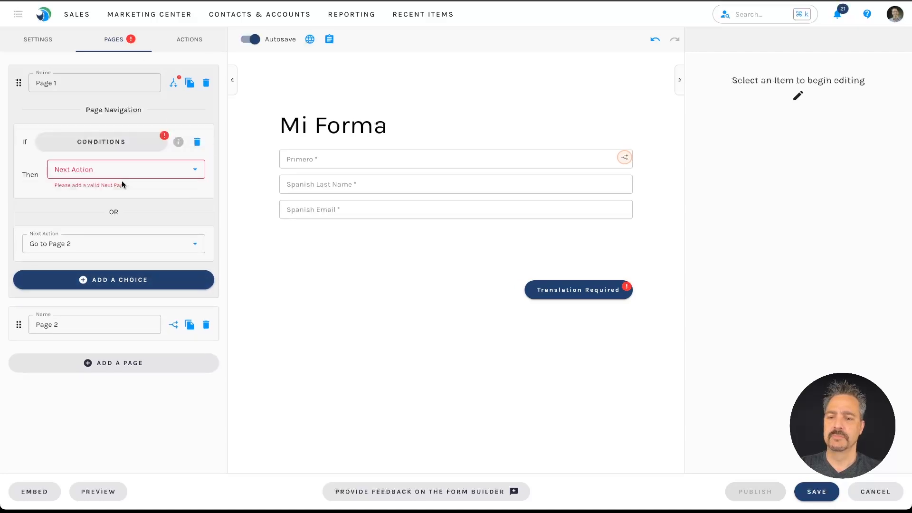
{"action": "left_click", "coordinate": [114, 145]}
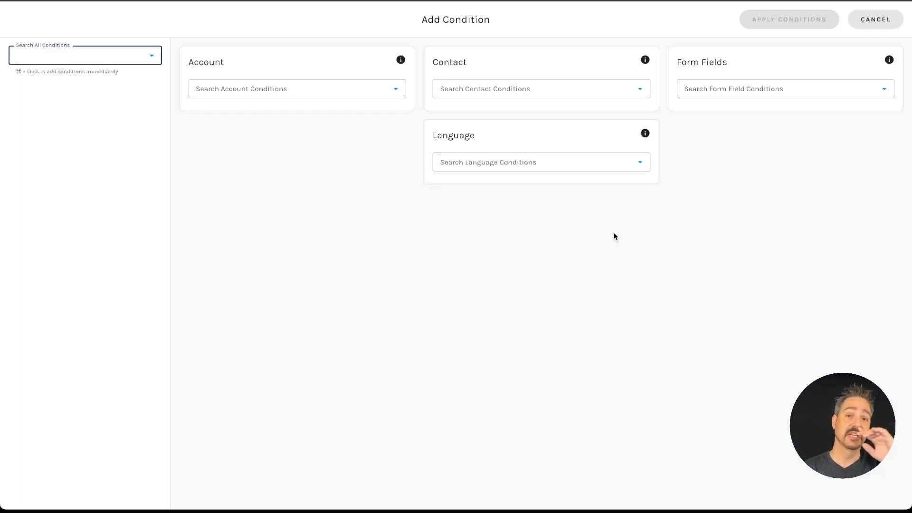
{"action": "left_click", "coordinate": [873, 22]}
{"action": "left_click", "coordinate": [891, 18]}
{"action": "mouse_move", "coordinate": [897, 20]}
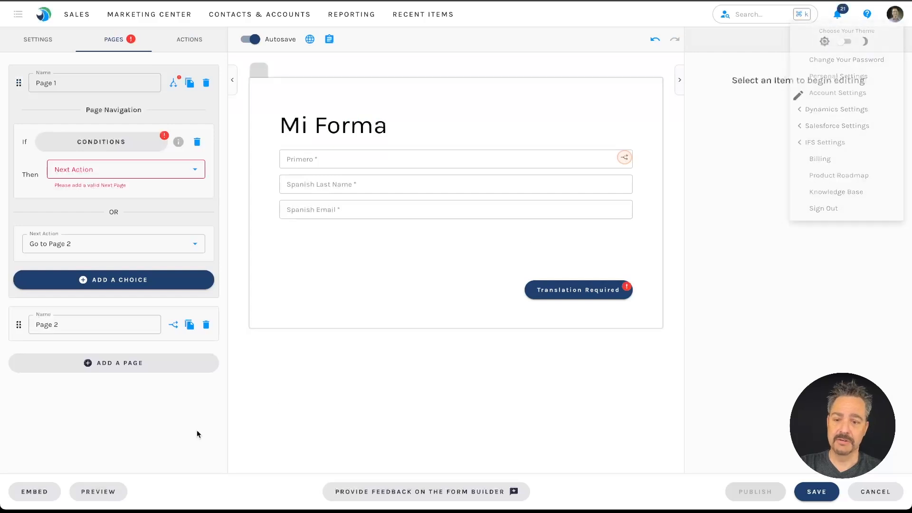
Step: Remove the conditional navigation choice from Page 1 and delete Page 2
{"action": "left_click", "coordinate": [197, 141]}
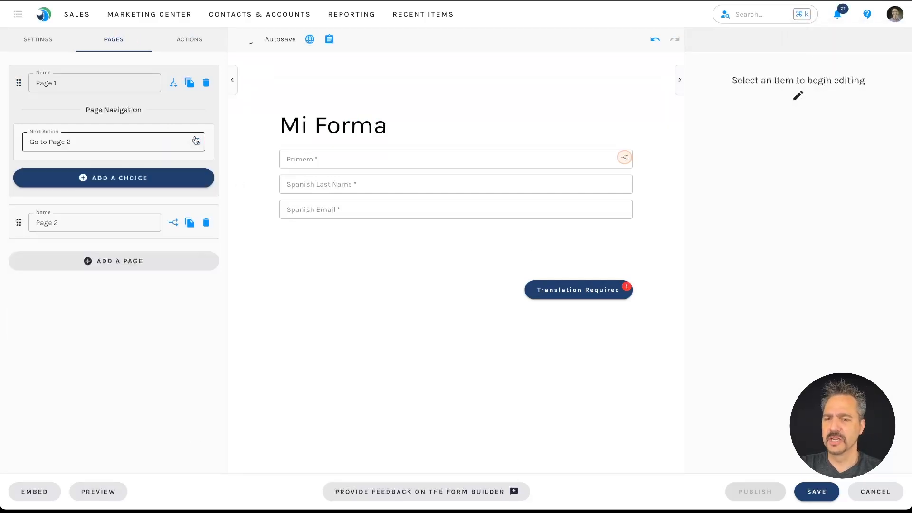
{"action": "left_click", "coordinate": [206, 223]}
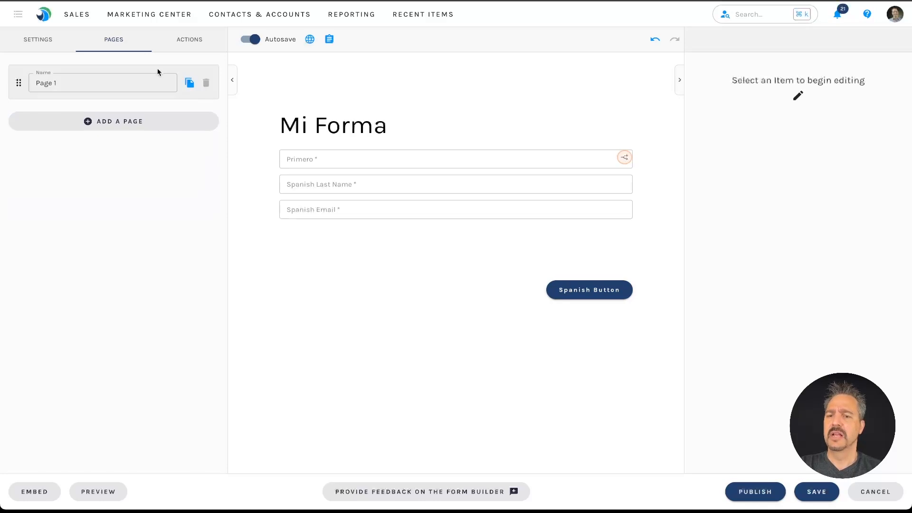
Step: Add a conditional prospect experience that applies when the form language is Spanish
{"action": "left_click", "coordinate": [192, 41]}
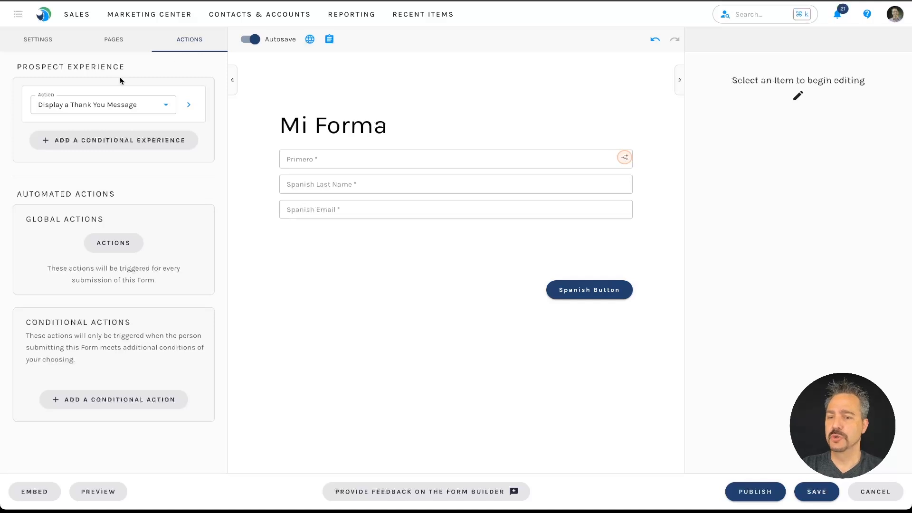
{"action": "left_click", "coordinate": [122, 143]}
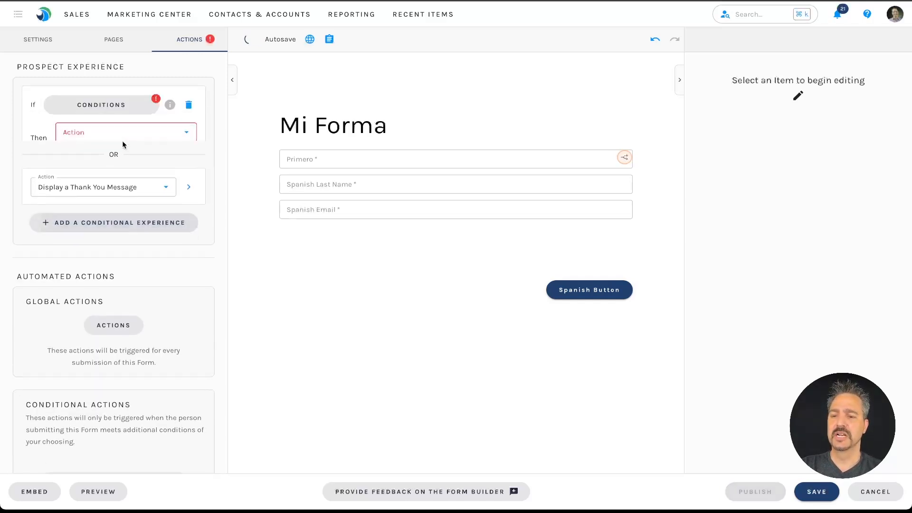
{"action": "left_click", "coordinate": [118, 105]}
{"action": "left_click", "coordinate": [534, 162]}
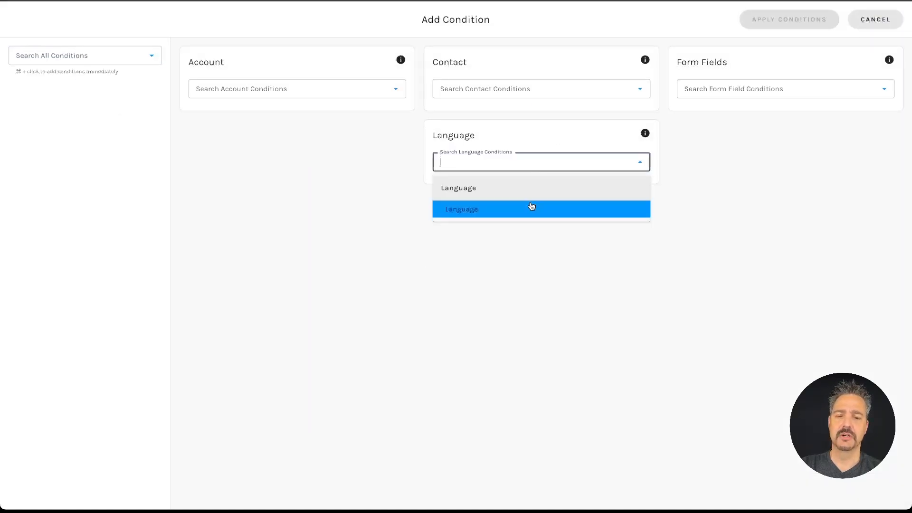
{"action": "left_click", "coordinate": [532, 209]}
{"action": "left_click", "coordinate": [782, 21]}
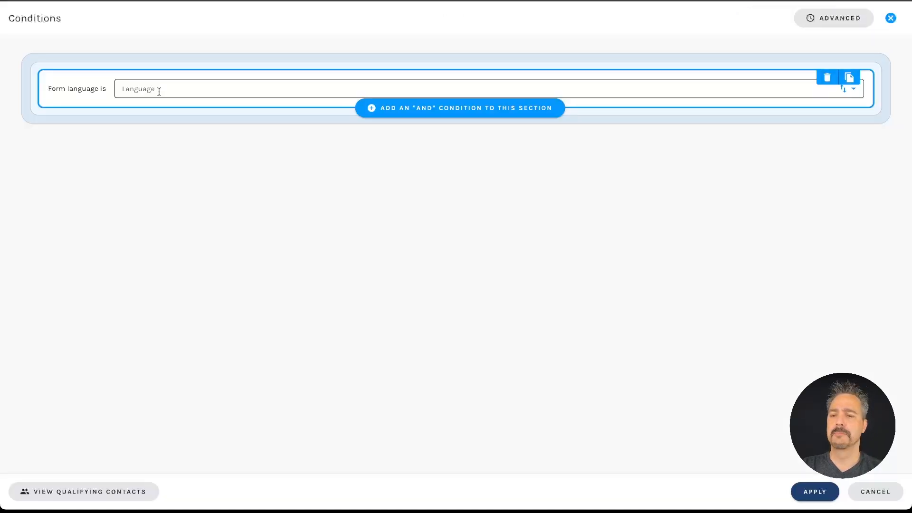
{"action": "left_click", "coordinate": [159, 92]}
{"action": "left_click", "coordinate": [156, 129]}
{"action": "left_click", "coordinate": [811, 491]}
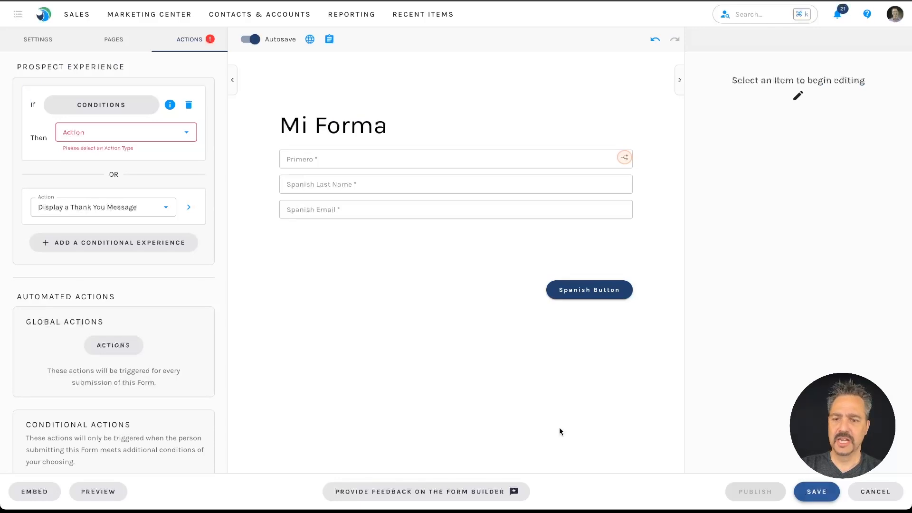
{"action": "left_click", "coordinate": [125, 135]}
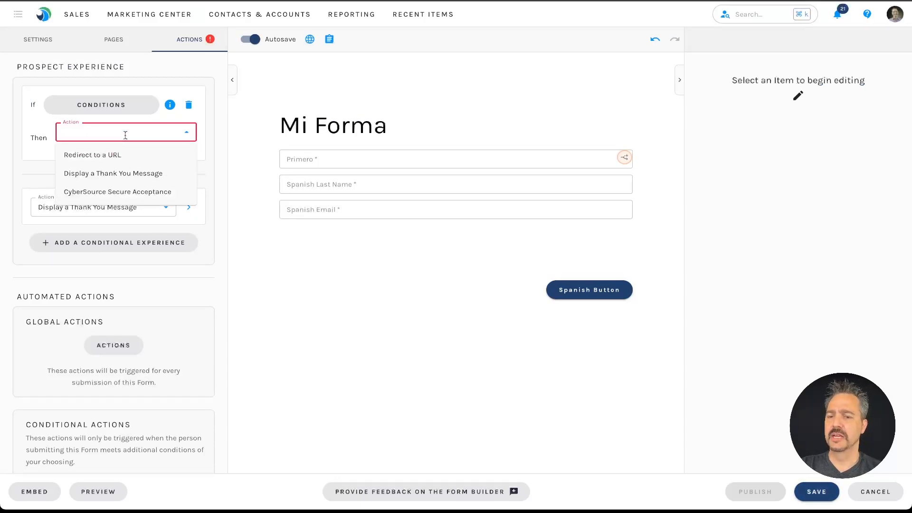
{"action": "left_click", "coordinate": [122, 154]}
{"action": "left_click", "coordinate": [128, 158]}
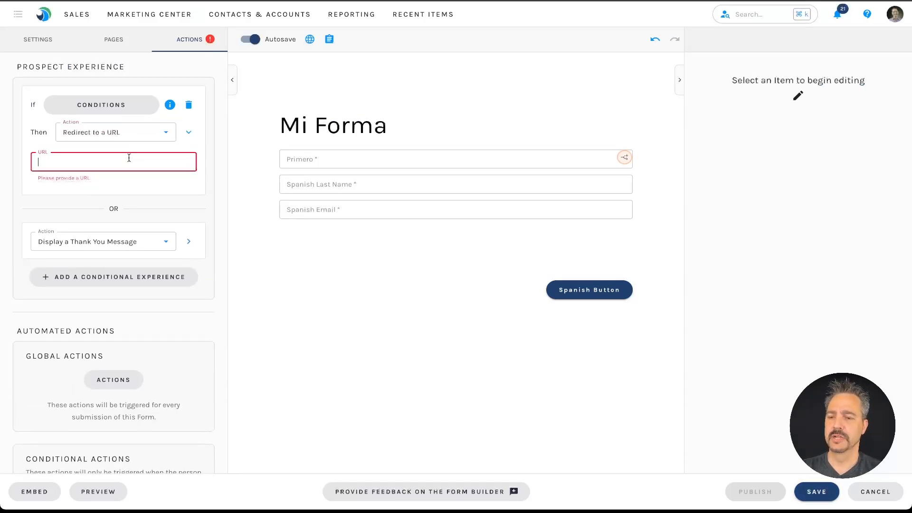
{"action": "type", "text": "https://"}
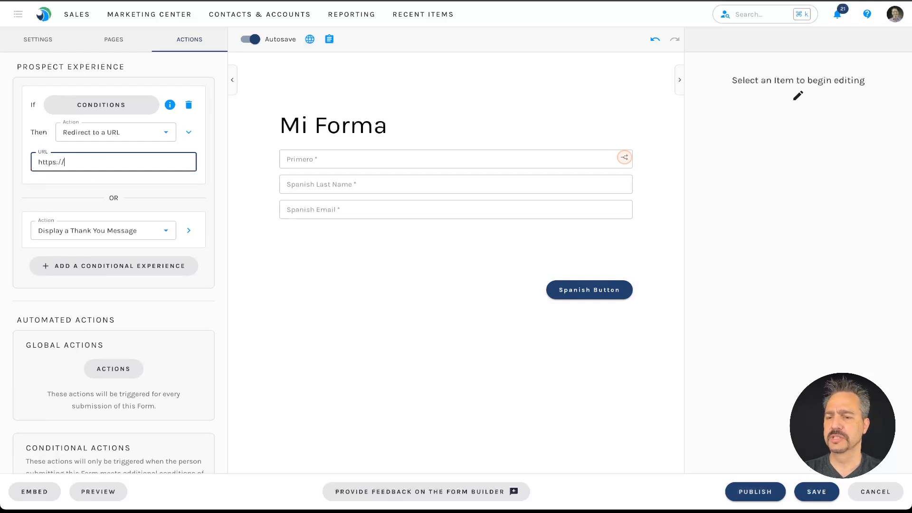
{"action": "type", "text": "spanich"}
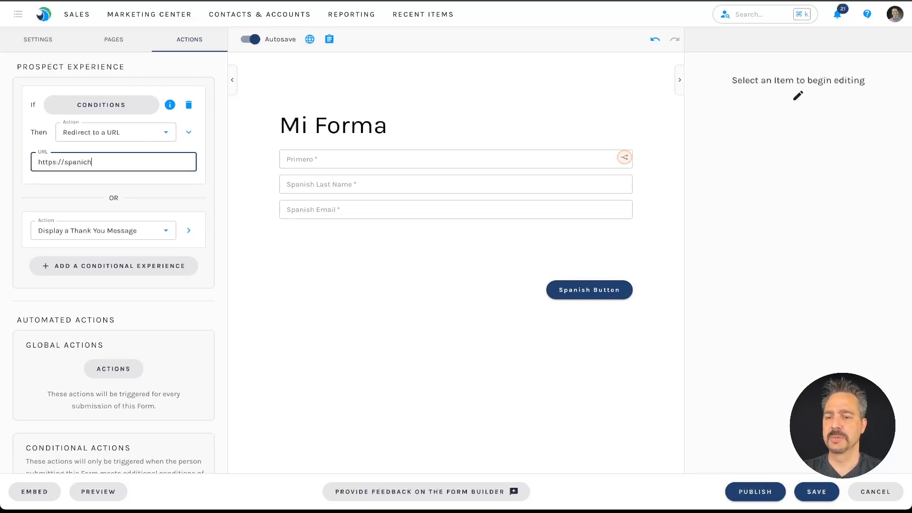
{"action": "key", "text": "BackSpace"}
{"action": "key", "text": "BackSpace"}
{"action": "type", "text": "sh.com"}
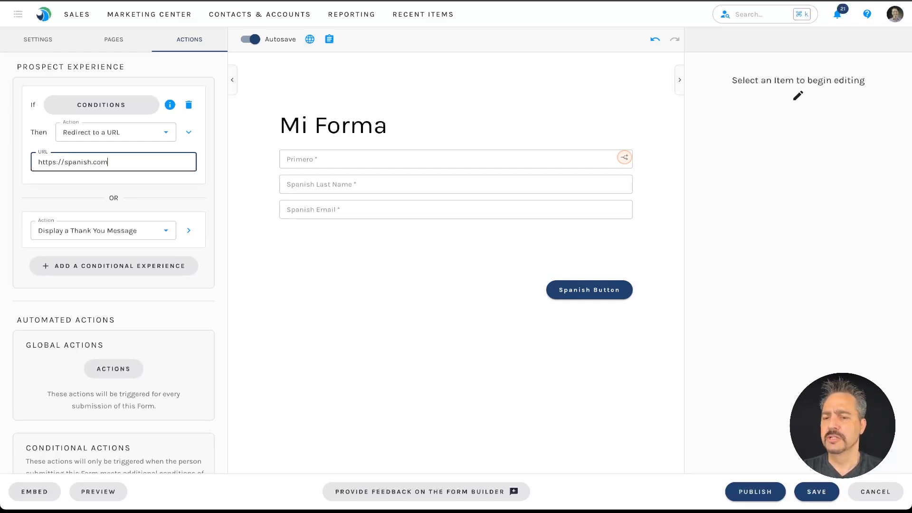
{"action": "key", "text": "Tab"}
{"action": "left_click", "coordinate": [151, 167]}
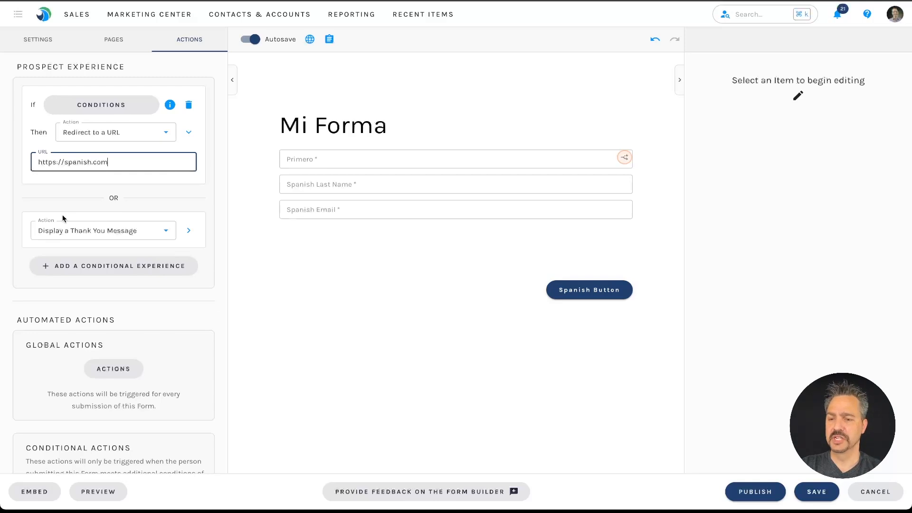
Step: Change the Spanish conditional experience's action to Display a Thank You Message
{"action": "left_click", "coordinate": [145, 137]}
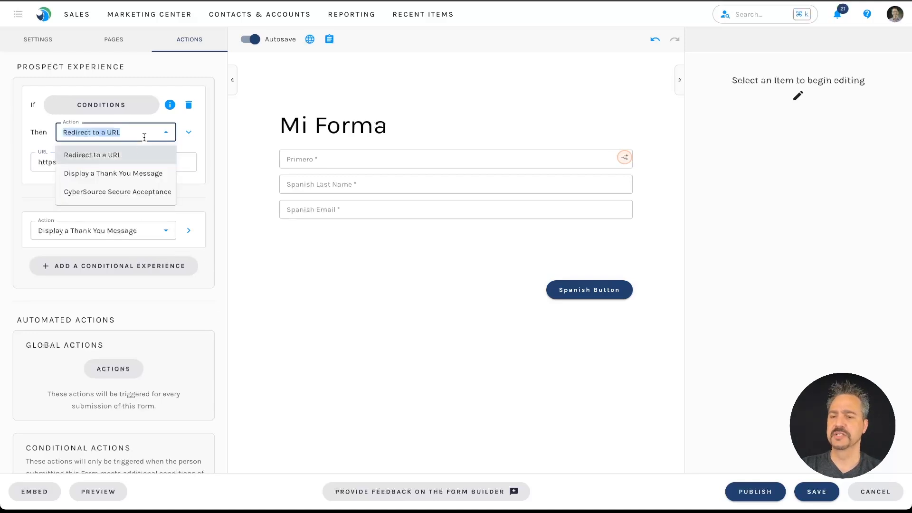
{"action": "left_click", "coordinate": [124, 173]}
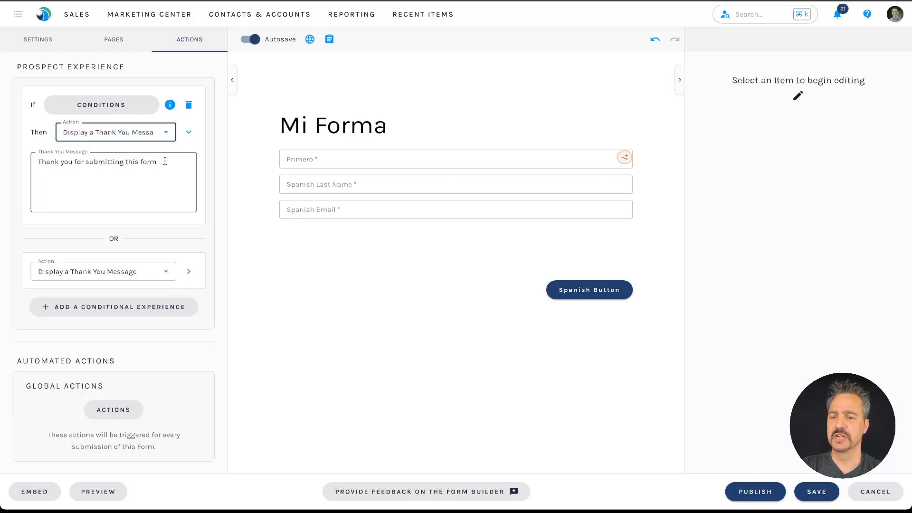
{"action": "left_click", "coordinate": [320, 370]}
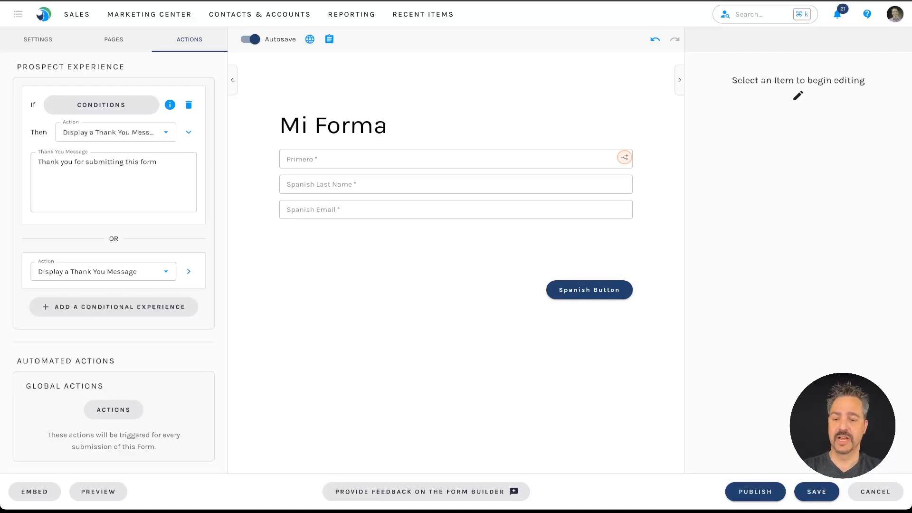